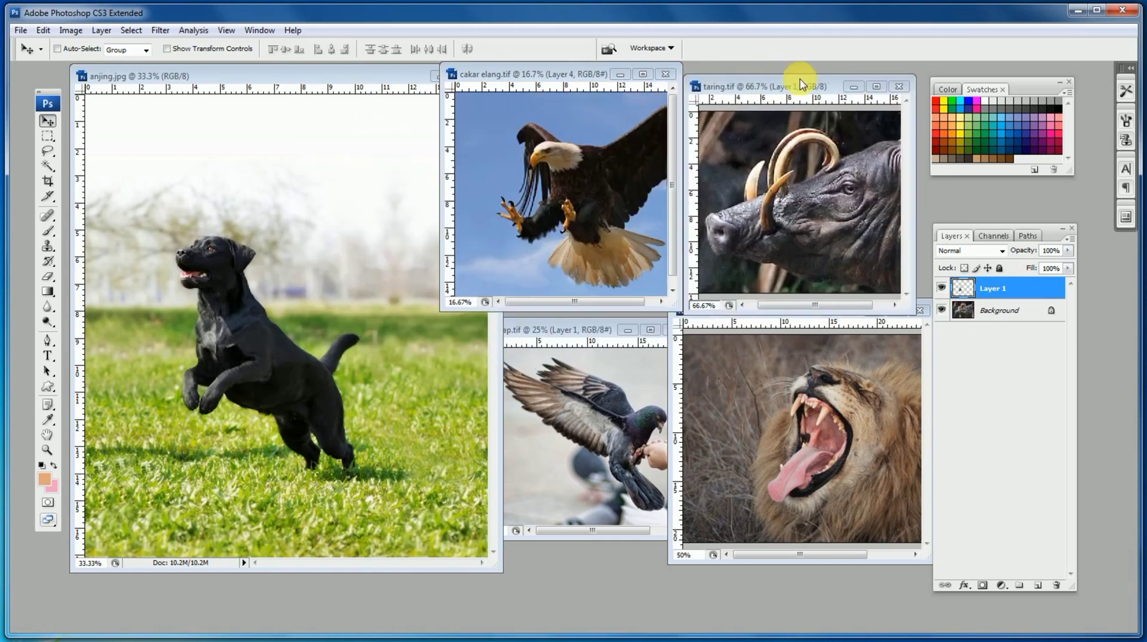
Step: Rearrange the open image windows, then enlarge the anjing.jpg window around a close view of the dog's front legs
{"action": "left_click", "coordinate": [590, 329]}
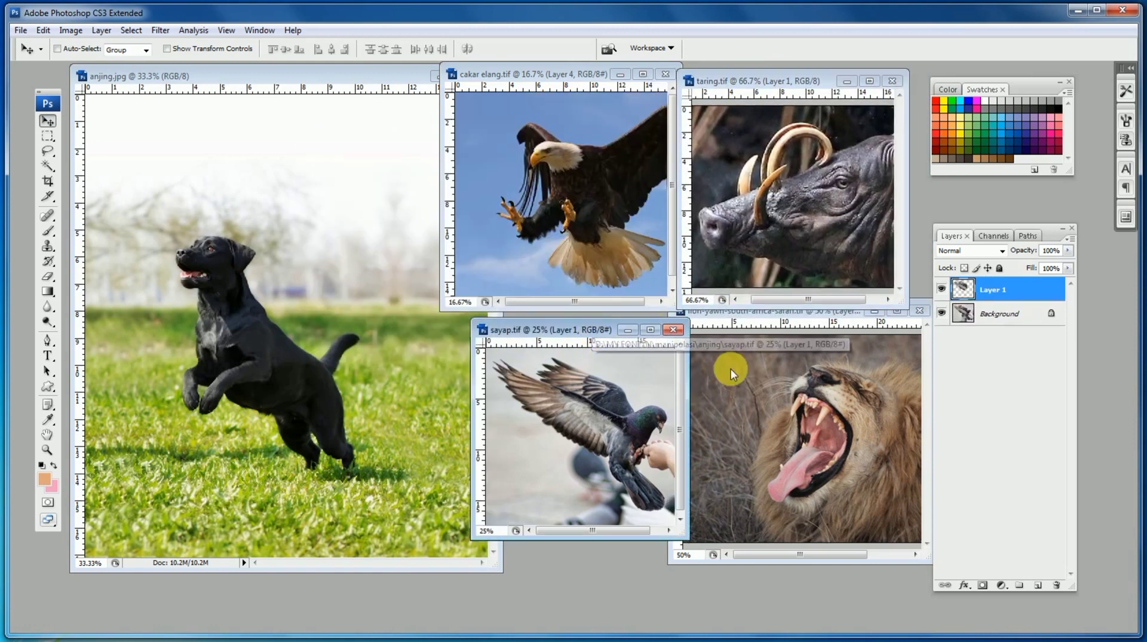
{"action": "left_click_drag", "start_coordinate": [782, 312], "coordinate": [814, 306]}
{"action": "left_click", "coordinate": [372, 245]}
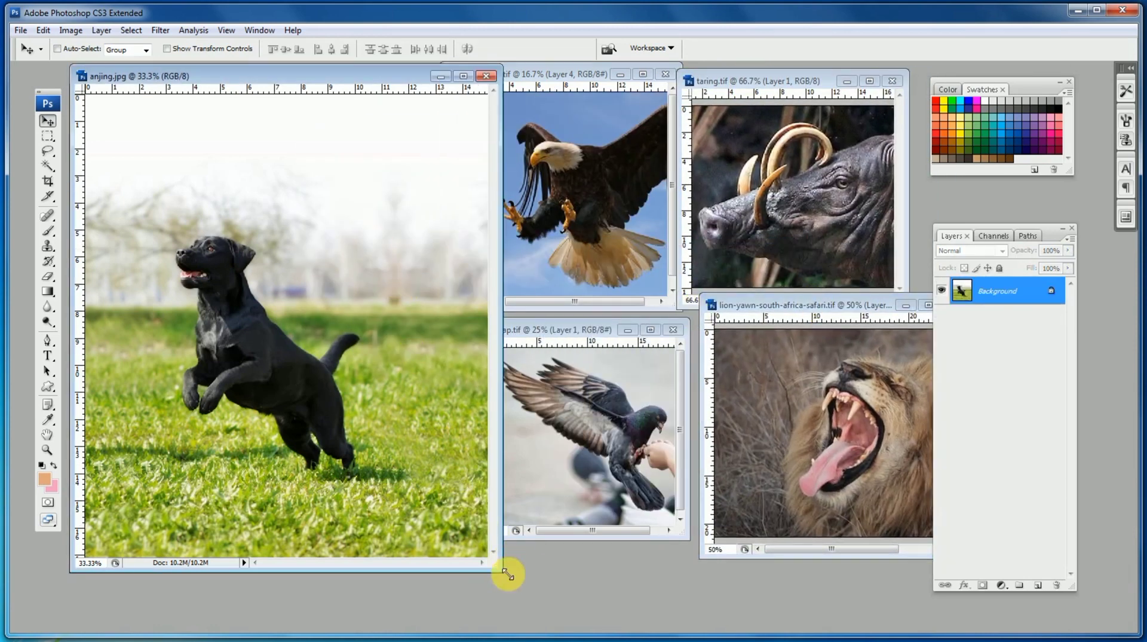
{"action": "left_click_drag", "start_coordinate": [508, 574], "coordinate": [557, 589]}
{"action": "left_click", "coordinate": [241, 379]}
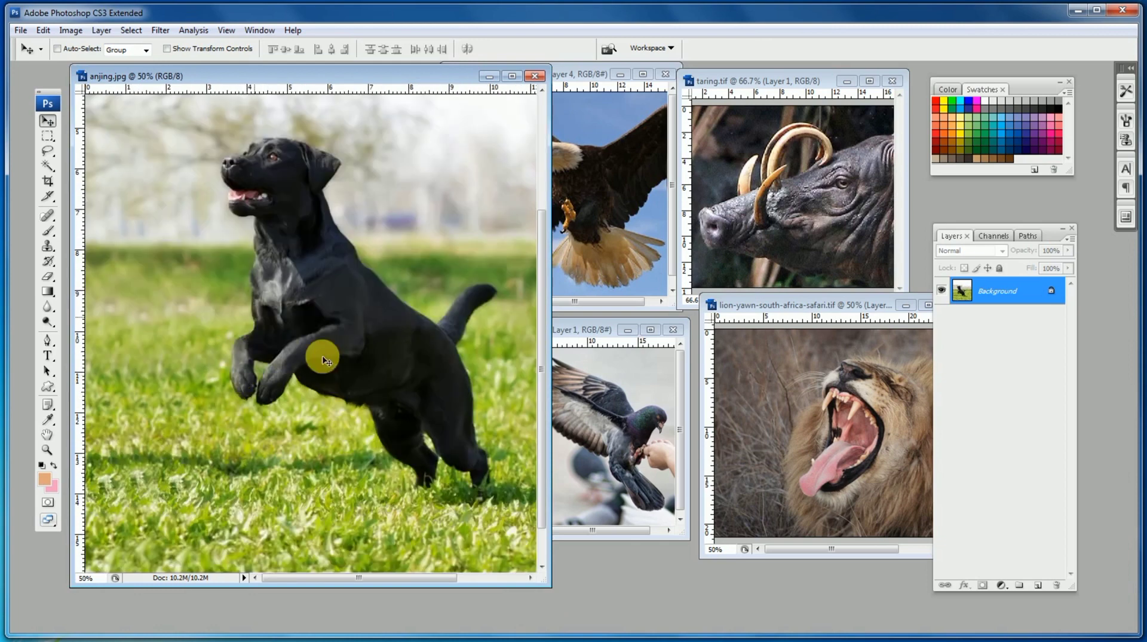
{"action": "left_click", "coordinate": [277, 379]}
{"action": "left_click", "coordinate": [48, 276]}
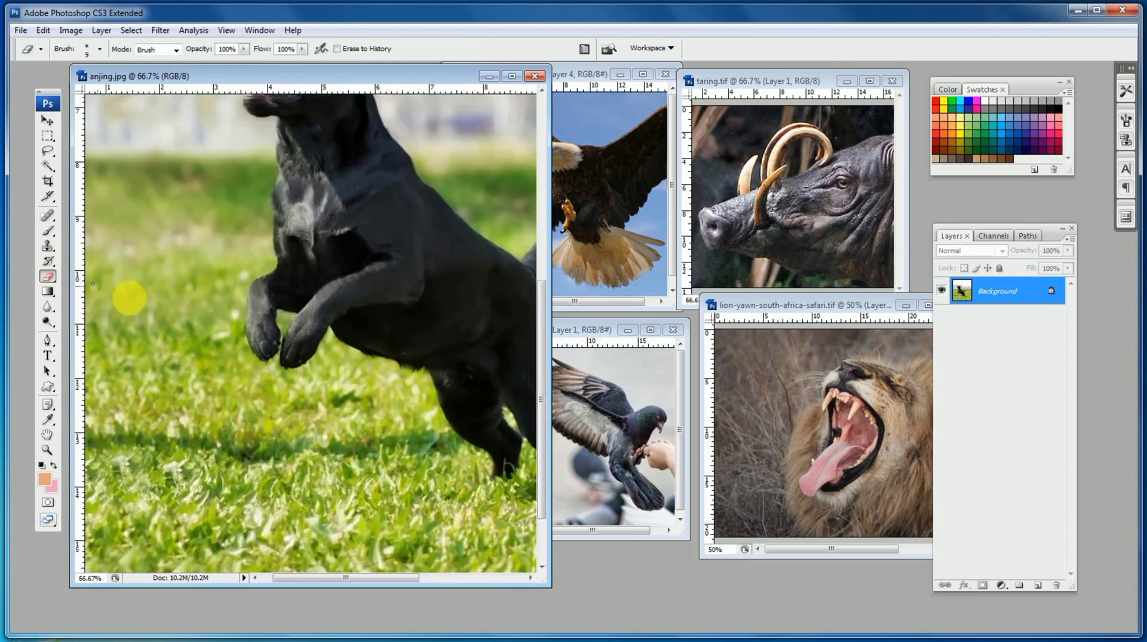
{"action": "left_click", "coordinate": [90, 51]}
{"action": "left_click", "coordinate": [62, 92]}
{"action": "left_click_drag", "start_coordinate": [212, 75], "coordinate": [214, 87]}
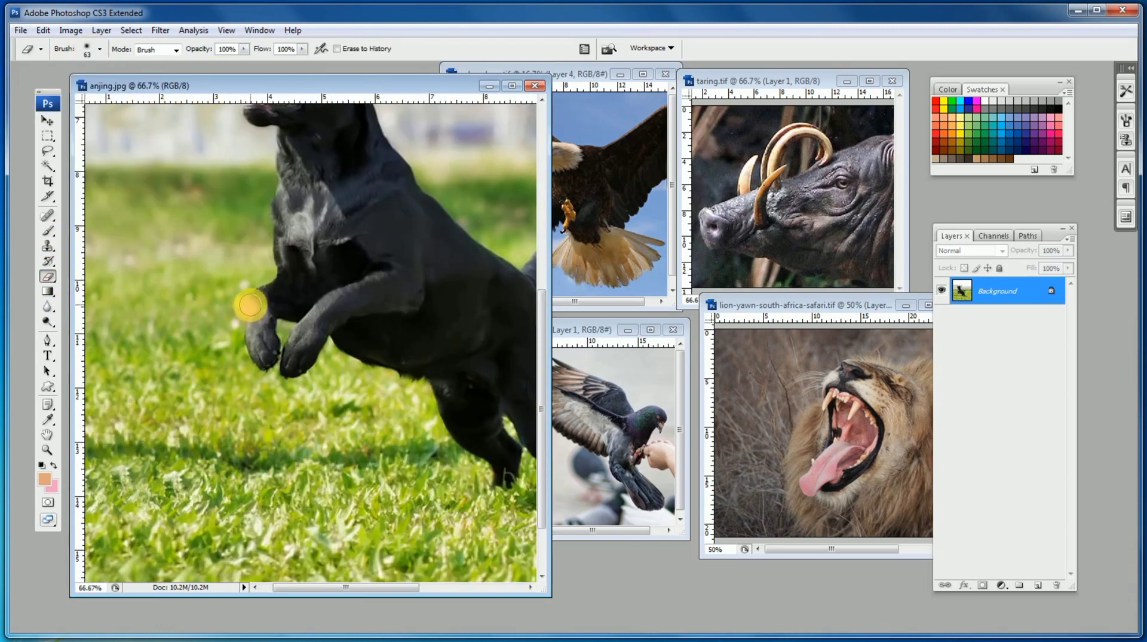
Step: Cover the dog's front paws with cloned grass using the Clone Stamp with an enlarged soft brush
{"action": "left_click", "coordinate": [48, 246]}
{"action": "left_click", "coordinate": [100, 49]}
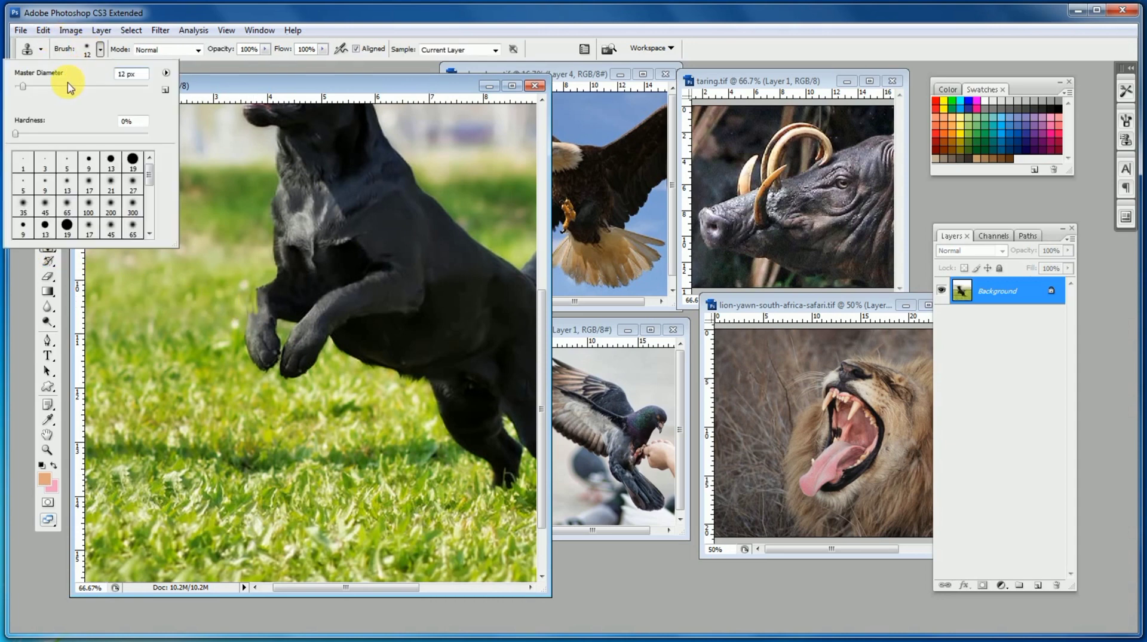
{"action": "left_click", "coordinate": [68, 86]}
{"action": "left_click", "coordinate": [184, 302], "text": "alt"}
{"action": "mouse_move", "coordinate": [245, 317]}
{"action": "left_mouse_down"}
{"action": "mouse_move", "coordinate": [252, 293]}
{"action": "mouse_move", "coordinate": [254, 359]}
{"action": "mouse_move", "coordinate": [207, 359]}
{"action": "mouse_move", "coordinate": [295, 369]}
{"action": "mouse_move", "coordinate": [287, 345]}
{"action": "left_mouse_up"}
{"action": "left_click", "coordinate": [290, 359]}
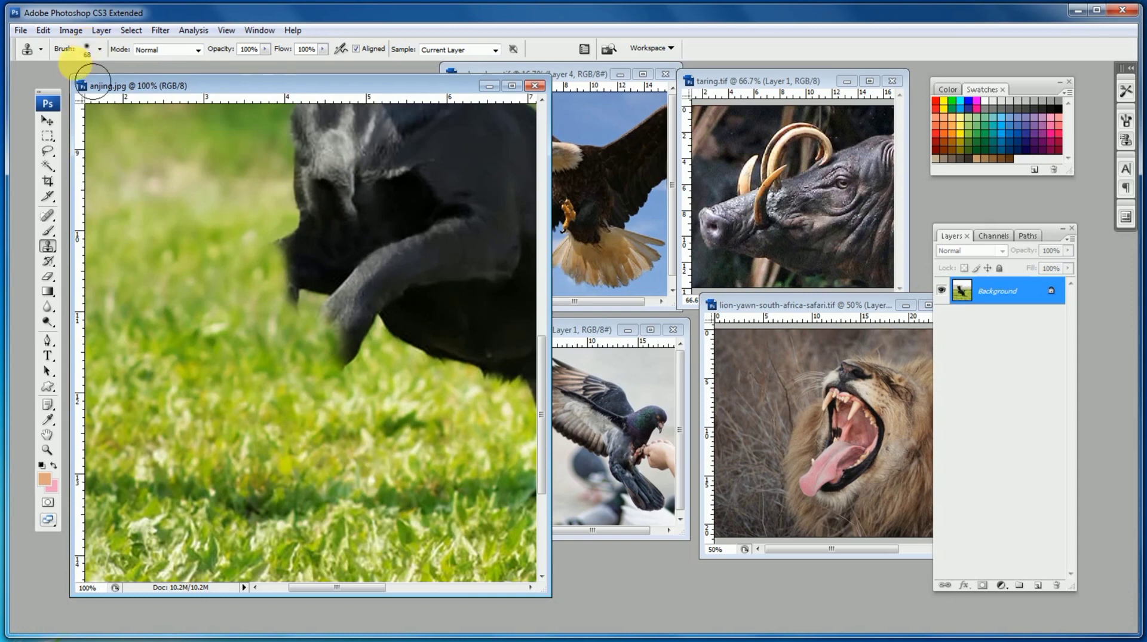
Step: Clone grass over the rest of the dog's lower forelegs and along the chest edge with a 33 px brush
{"action": "left_click", "coordinate": [100, 49]}
{"action": "key", "text": "Return"}
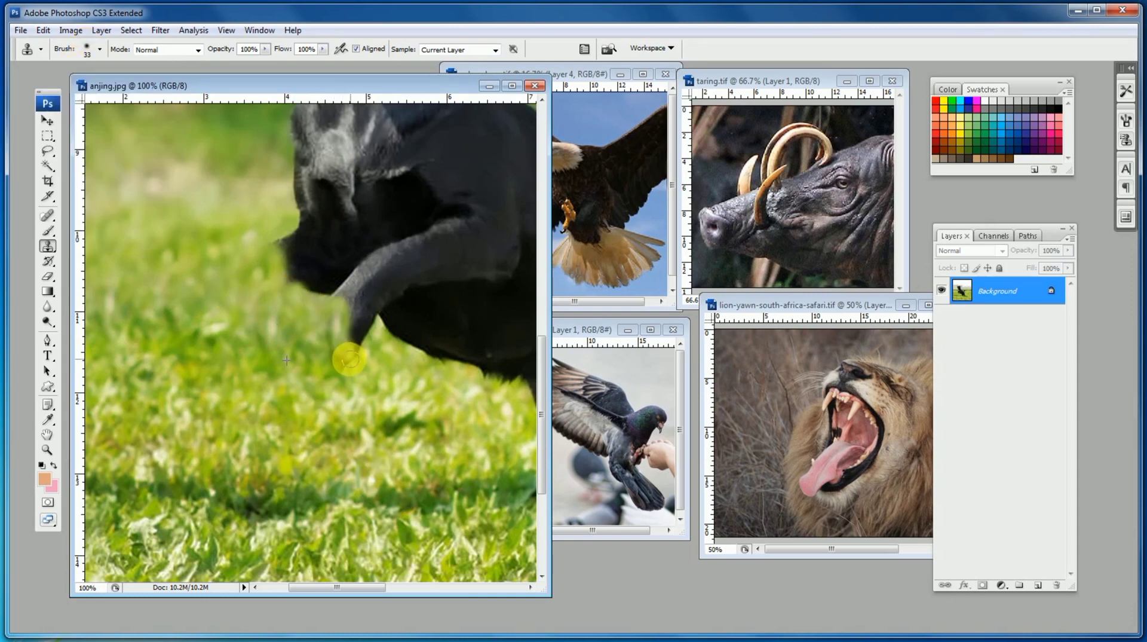
{"action": "mouse_move", "coordinate": [351, 302]}
{"action": "left_mouse_down"}
{"action": "mouse_move", "coordinate": [328, 357]}
{"action": "mouse_move", "coordinate": [378, 330]}
{"action": "mouse_move", "coordinate": [354, 360]}
{"action": "mouse_move", "coordinate": [289, 297]}
{"action": "left_mouse_up"}
{"action": "left_click", "coordinate": [205, 242], "text": "alt"}
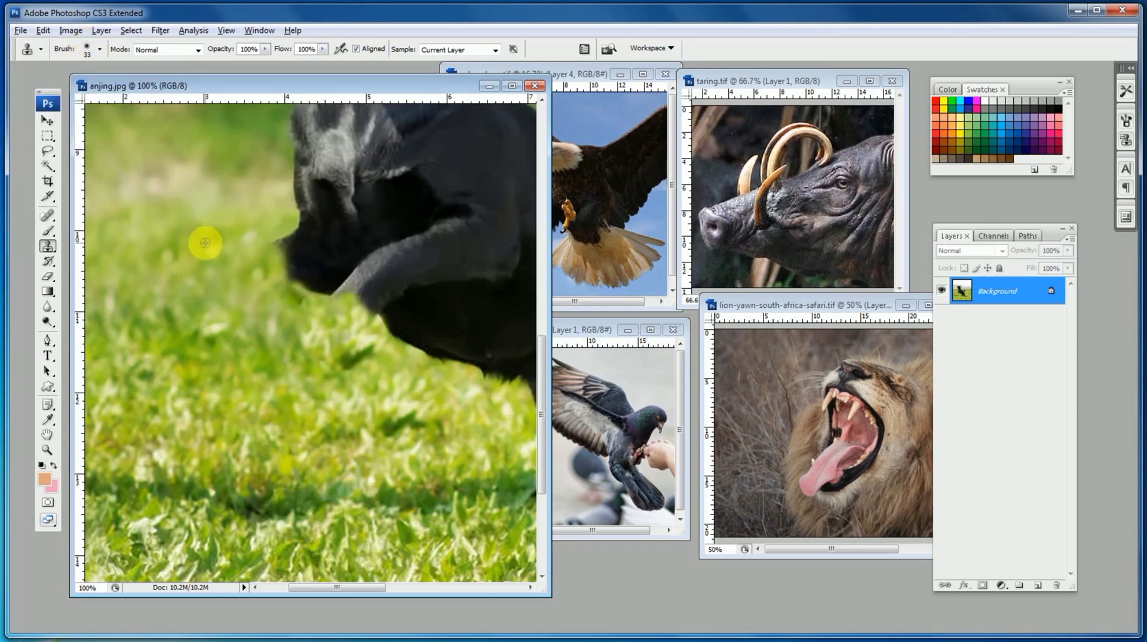
{"action": "mouse_move", "coordinate": [272, 244]}
{"action": "left_mouse_down"}
{"action": "mouse_move", "coordinate": [300, 281]}
{"action": "mouse_move", "coordinate": [298, 267]}
{"action": "mouse_move", "coordinate": [271, 347]}
{"action": "mouse_move", "coordinate": [345, 363]}
{"action": "left_mouse_up"}
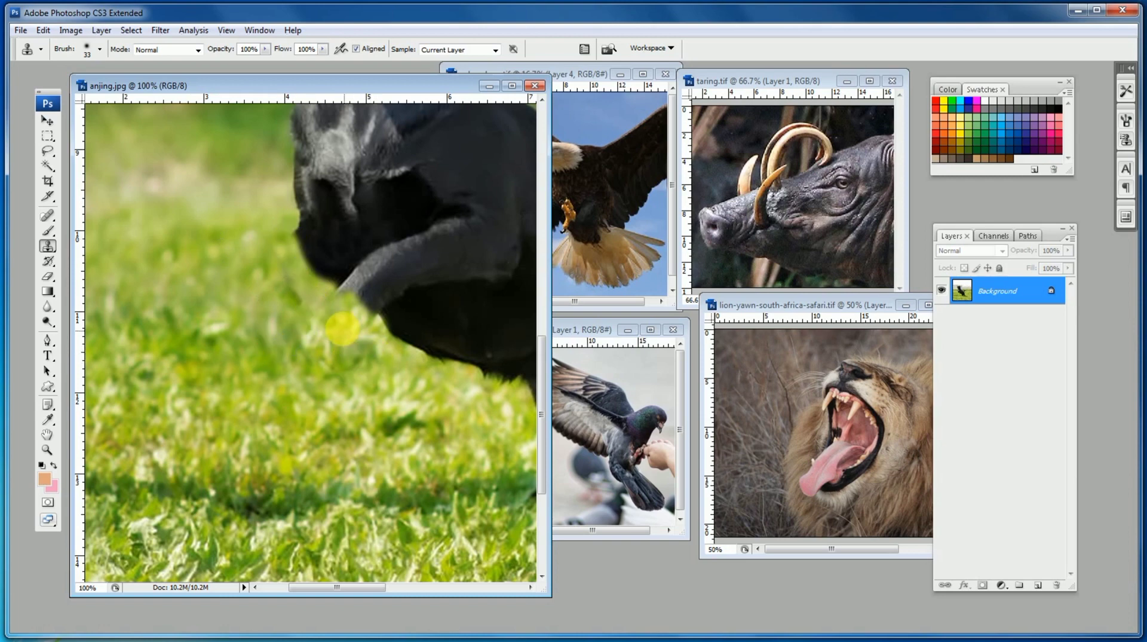
Step: Hide Layer 0 in cakar elang.tif, copy the claws layer onto the dog's front legs in anjing.jpg, and minimize the eagle image
{"action": "key", "text": "ctrl+minus"}
{"action": "key", "text": "ctrl+minus"}
{"action": "key", "text": "ctrl+minus"}
{"action": "left_click", "coordinate": [48, 121]}
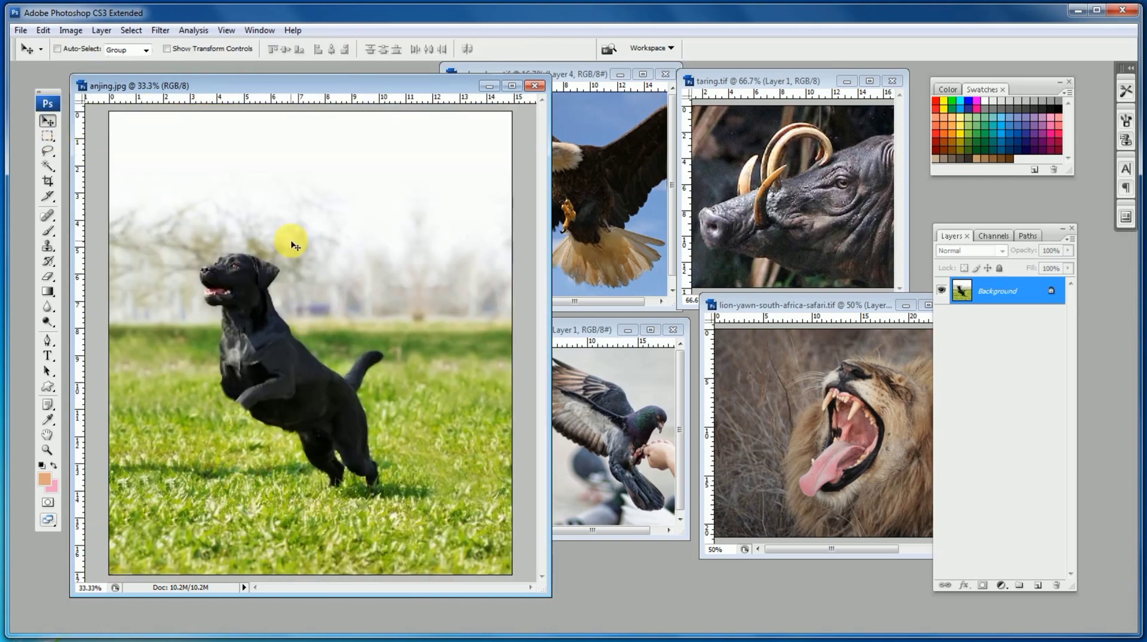
{"action": "left_click", "coordinate": [651, 248]}
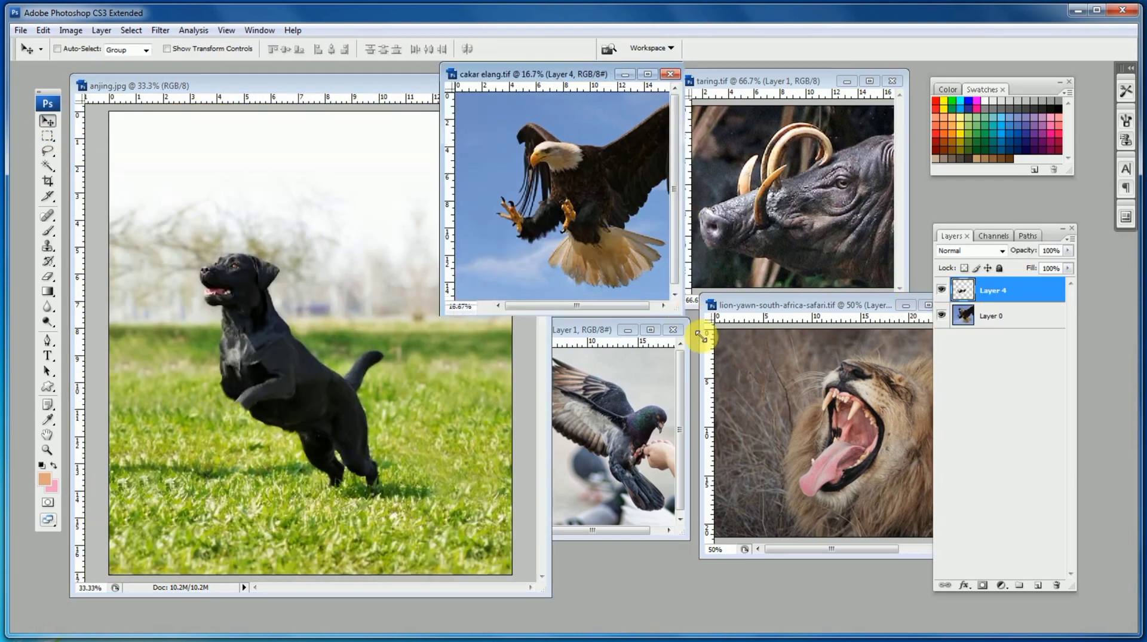
{"action": "key", "text": "ctrl+plus"}
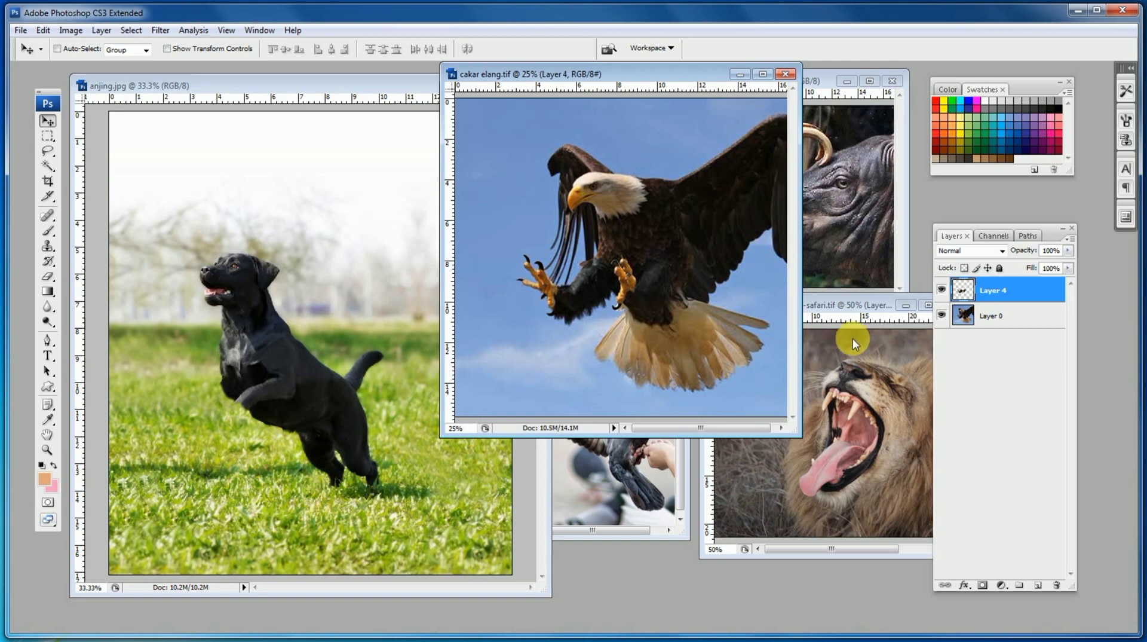
{"action": "left_click", "coordinate": [942, 315]}
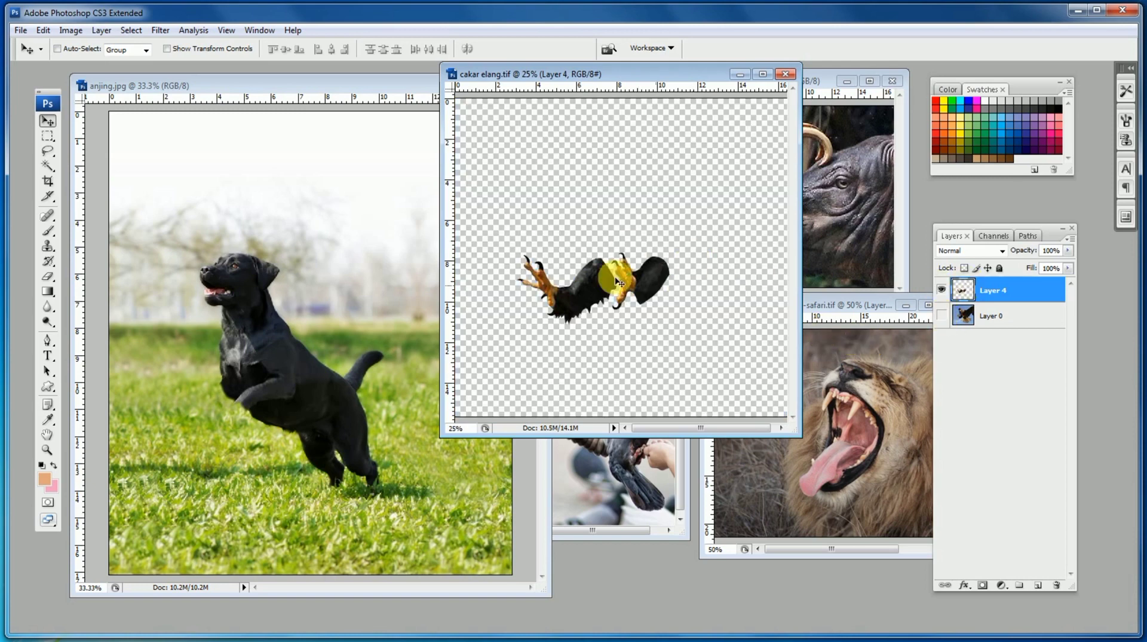
{"action": "left_click_drag", "start_coordinate": [602, 282], "coordinate": [259, 349]}
{"action": "left_click", "coordinate": [799, 266]}
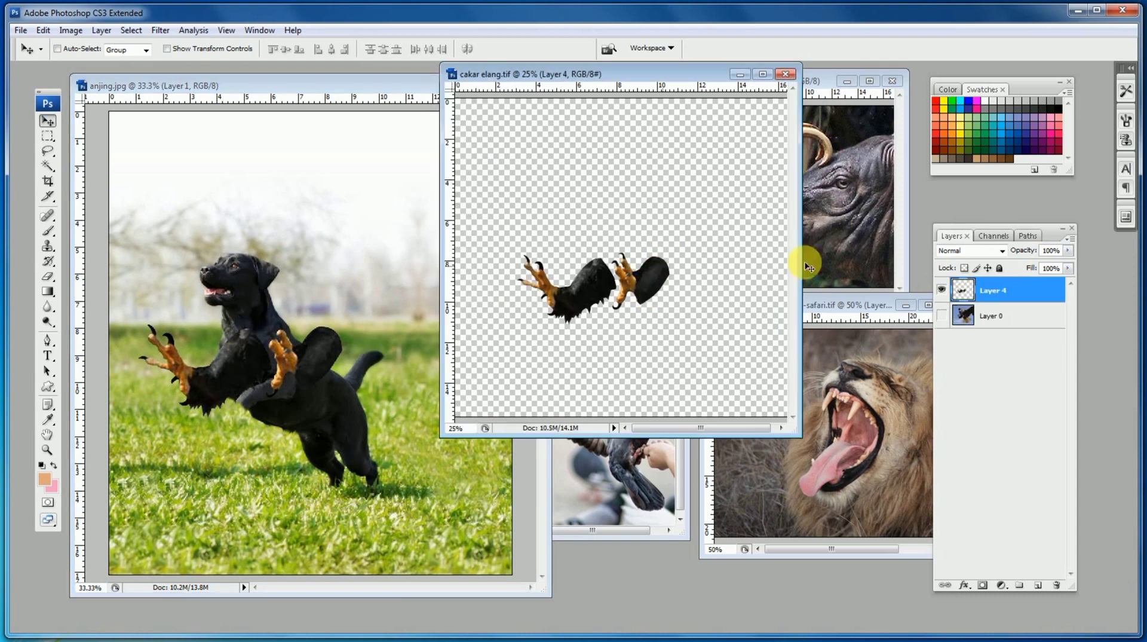
{"action": "left_click", "coordinate": [740, 75]}
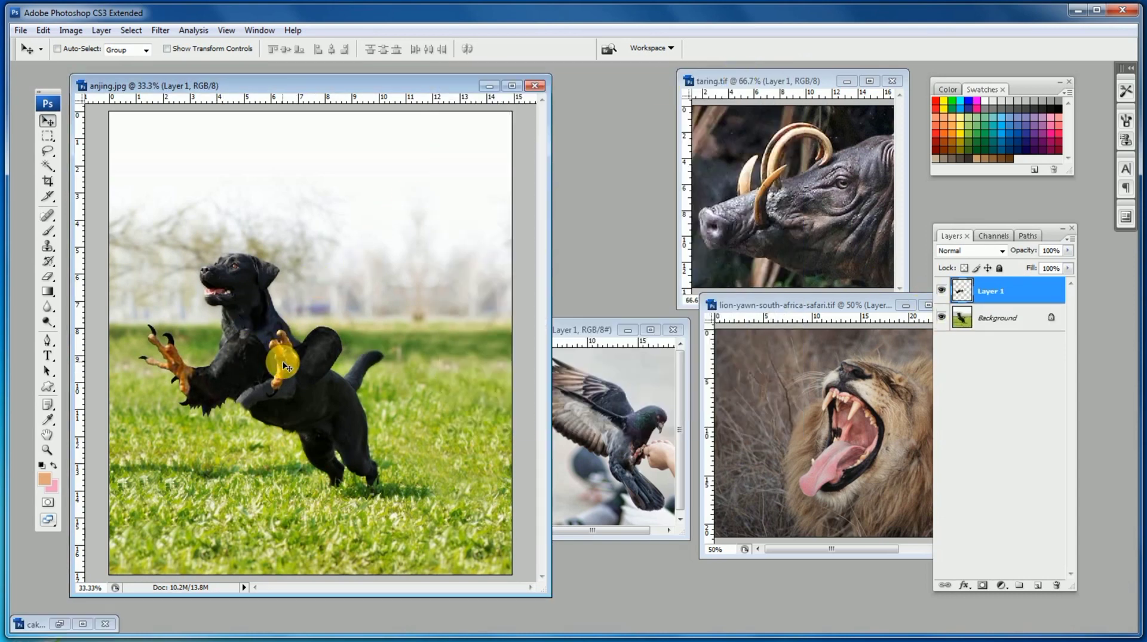
Step: Scale the claws layer to 71.7%, rotate it 1.2° and position it over the dog's front legs
{"action": "left_click", "coordinate": [244, 366], "text": "ctrl"}
{"action": "key", "text": "ctrl+t"}
{"action": "left_click_drag", "start_coordinate": [427, 285], "coordinate": [351, 326]}
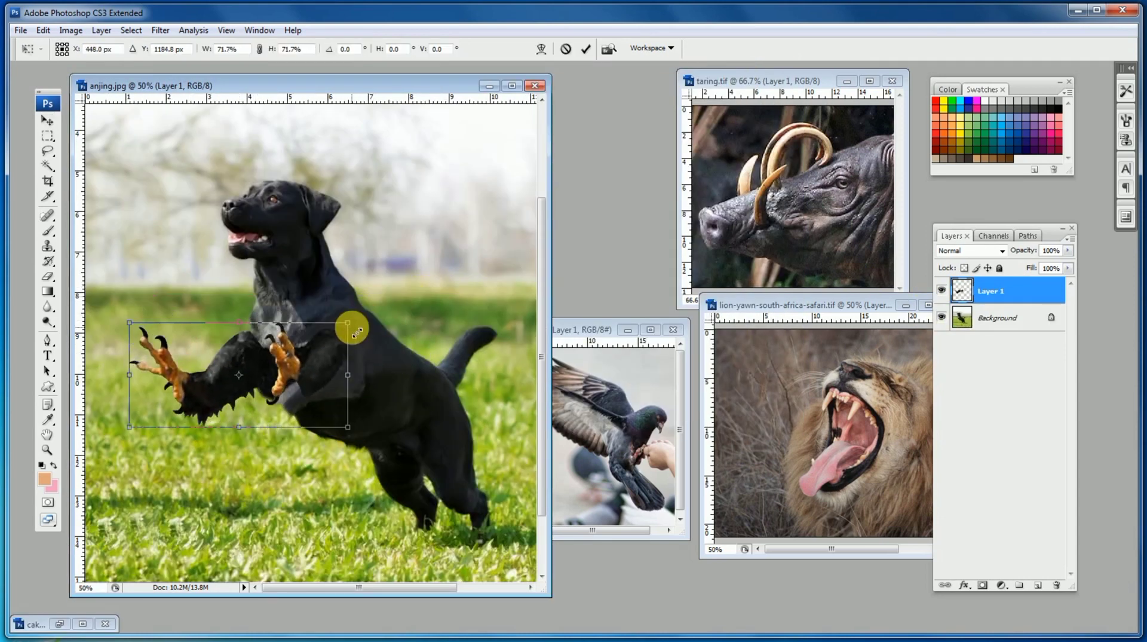
{"action": "left_click_drag", "start_coordinate": [268, 362], "coordinate": [284, 355]}
{"action": "left_click_drag", "start_coordinate": [325, 264], "coordinate": [329, 264]}
{"action": "left_click_drag", "start_coordinate": [285, 356], "coordinate": [285, 350]}
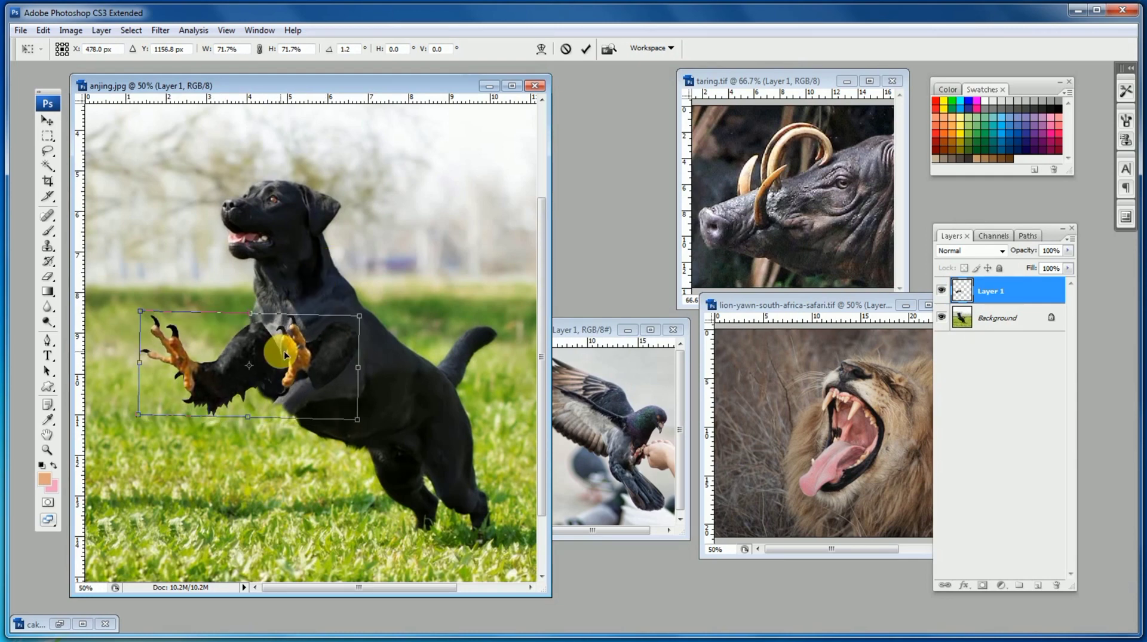
{"action": "key", "text": "Return"}
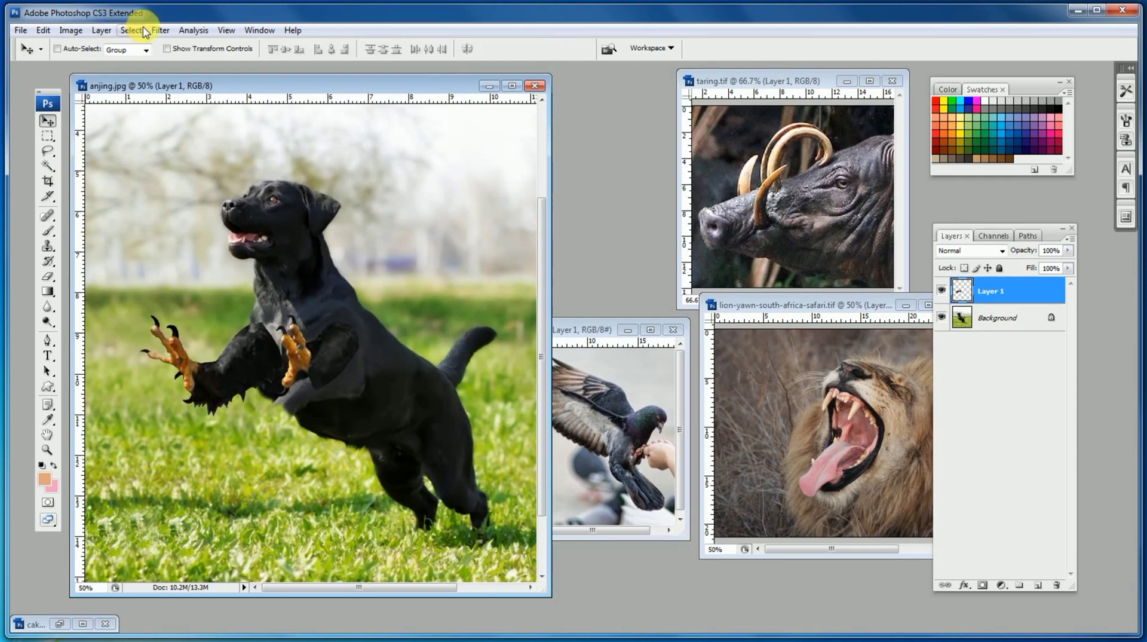
Step: Apply a Gaussian Blur with a 1.0 pixel radius to the claws layer
{"action": "left_click", "coordinate": [159, 30]}
{"action": "mouse_move", "coordinate": [180, 172]}
{"action": "left_click", "coordinate": [331, 220]}
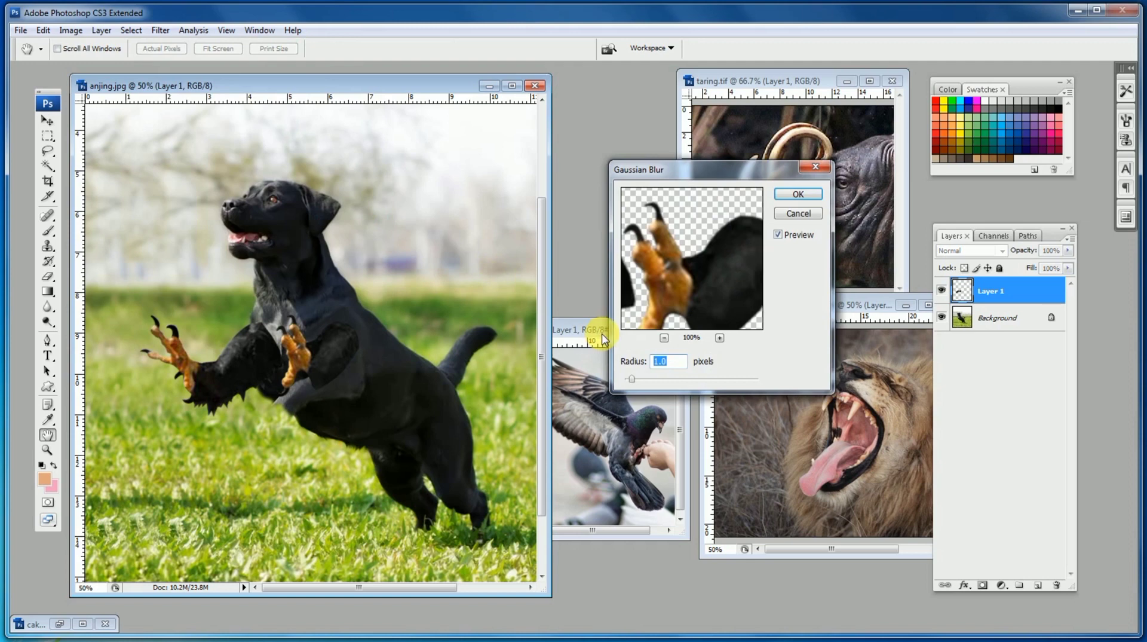
{"action": "left_click", "coordinate": [797, 195]}
Step: Hide the Background, lasso the claw nearest the dog's chest, and cut and paste it onto its own layer
{"action": "left_click", "coordinate": [942, 317]}
{"action": "left_click", "coordinate": [48, 151]}
{"action": "key", "text": "ctrl+plus"}
{"action": "left_click_drag", "start_coordinate": [286, 244], "coordinate": [277, 276]}
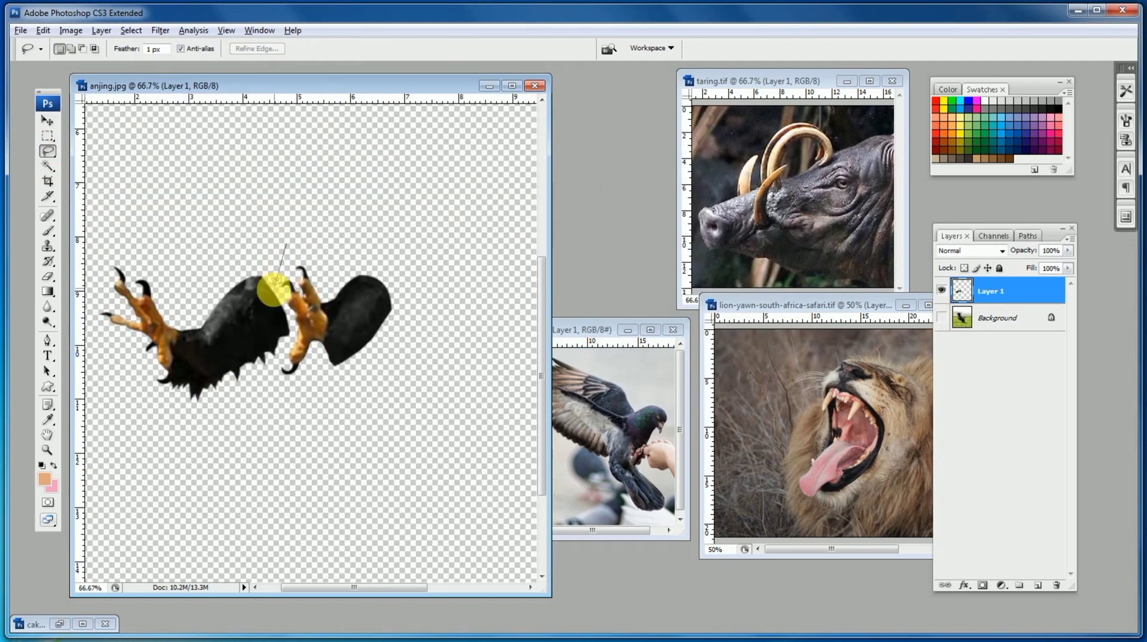
{"action": "left_click_drag", "start_coordinate": [440, 310], "coordinate": [328, 248]}
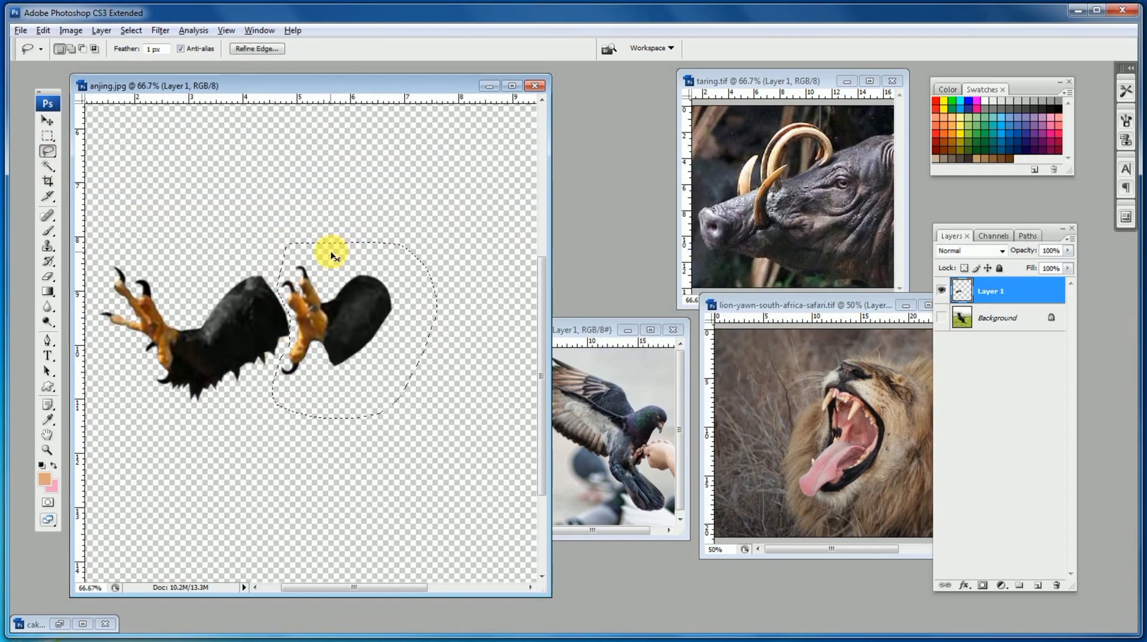
{"action": "key", "text": "ctrl+x"}
{"action": "key", "text": "ctrl+d"}
{"action": "key", "text": "ctrl+v"}
Step: Place the separated claw on the dog's near foreleg with the Background shown again, and rotate it -8.7°
{"action": "left_click", "coordinate": [48, 121]}
{"action": "left_click_drag", "start_coordinate": [317, 347], "coordinate": [287, 377]}
{"action": "left_click", "coordinate": [942, 344]}
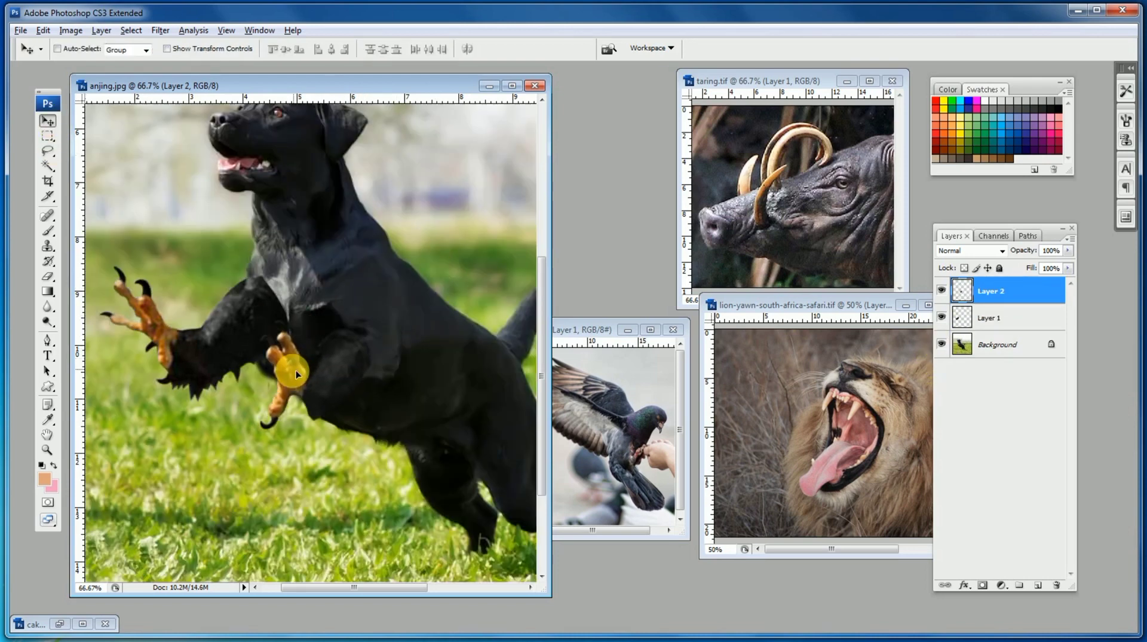
{"action": "key", "text": "ctrl+t"}
{"action": "left_click_drag", "start_coordinate": [446, 312], "coordinate": [431, 292]}
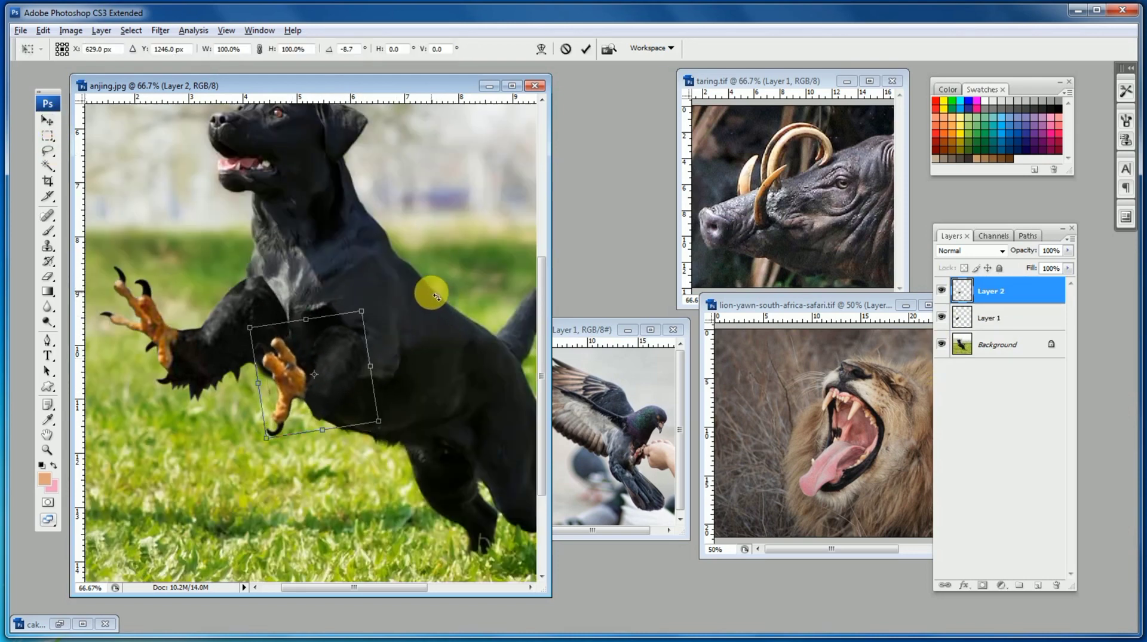
{"action": "key", "text": "Return"}
Step: Soften the shoulder edge of the outstretched claw leg on Layer 1 with a 75 px Eraser at 48% opacity
{"action": "left_click", "coordinate": [255, 311], "text": "ctrl"}
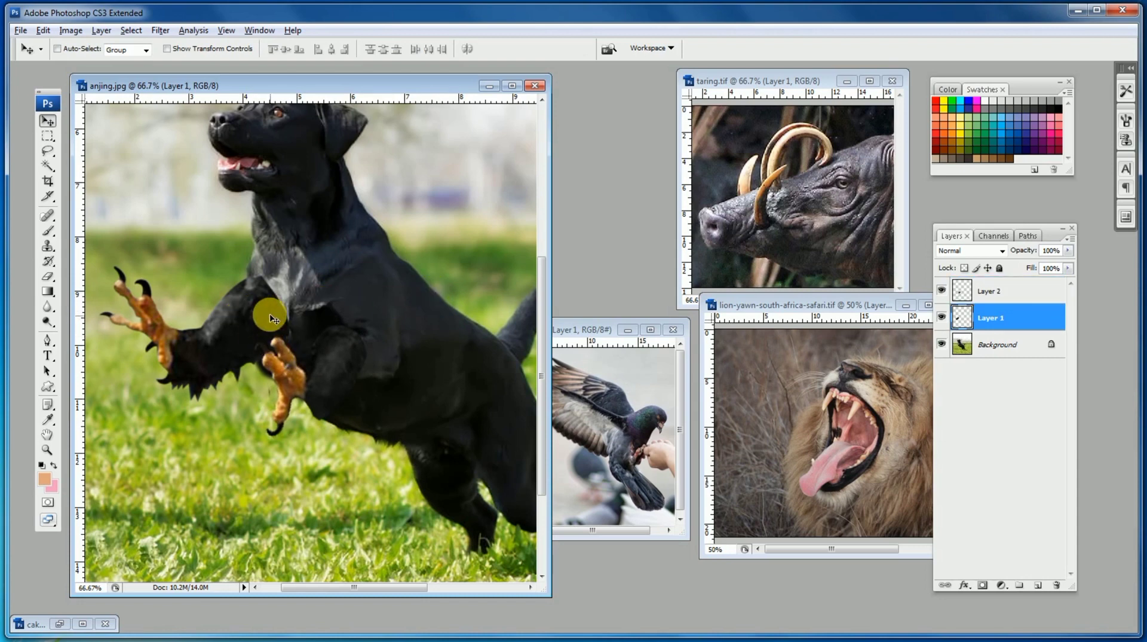
{"action": "left_click", "coordinate": [48, 276]}
{"action": "left_click", "coordinate": [84, 52]}
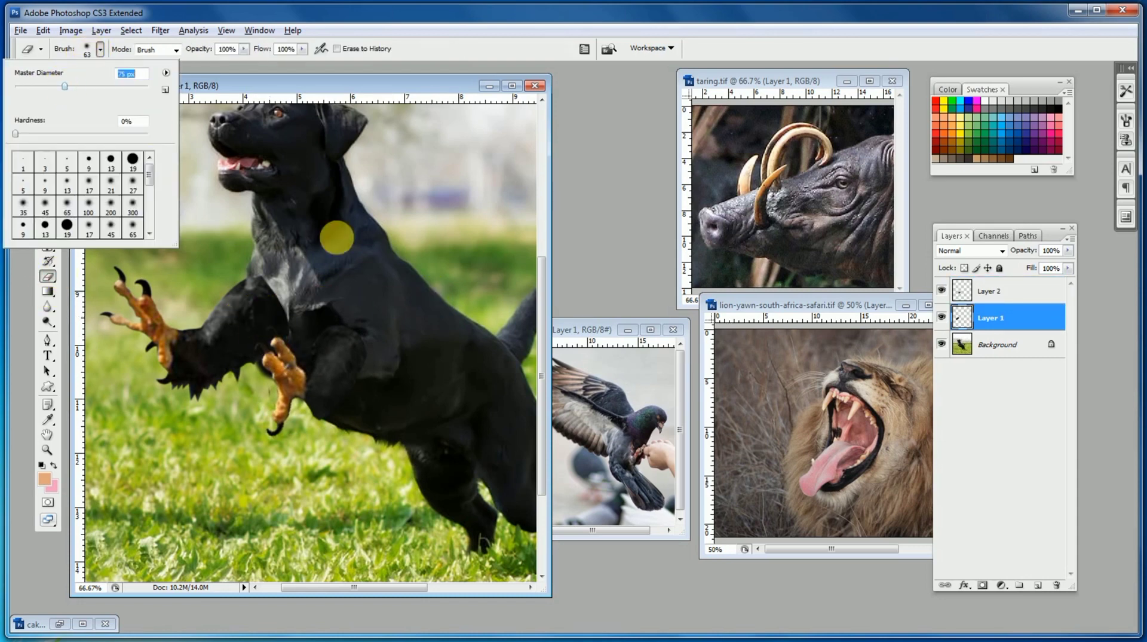
{"action": "left_click", "coordinate": [291, 302]}
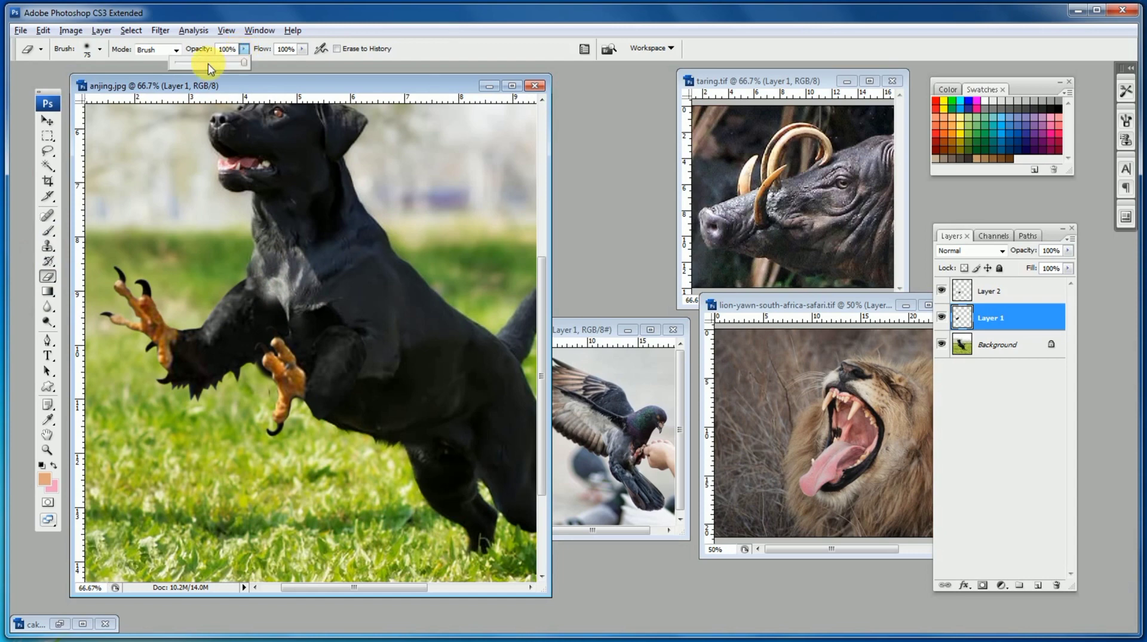
{"action": "left_click", "coordinate": [209, 65]}
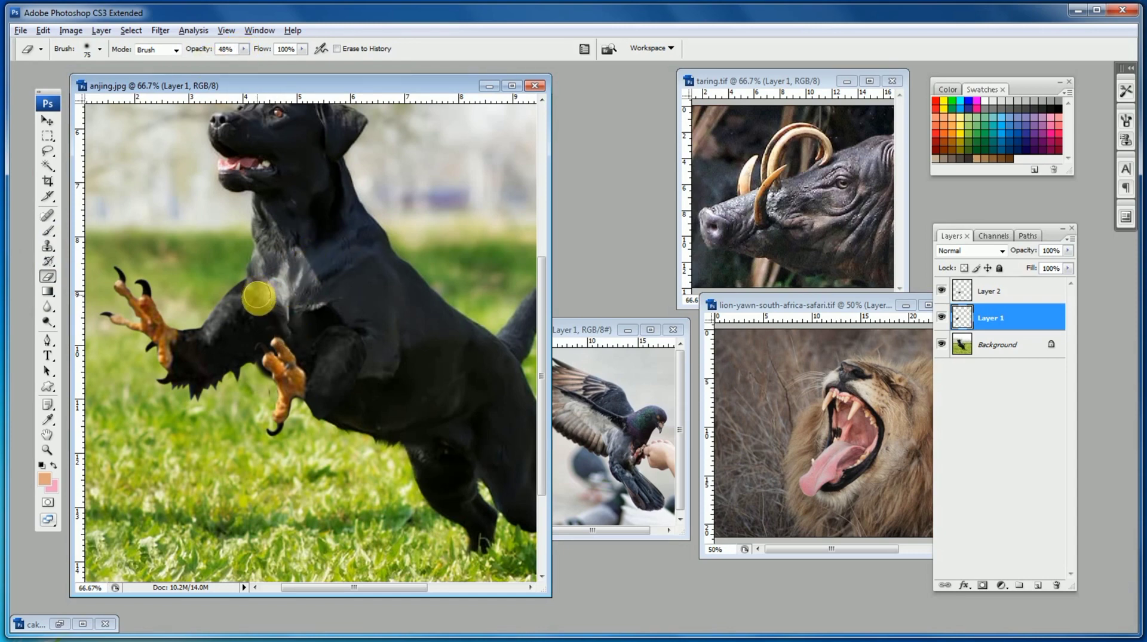
{"action": "left_click", "coordinate": [263, 295]}
Step: Rotate the outstretched claw leg on Layer 1 slightly and shift it to fit the dog's shoulder
{"action": "left_click", "coordinate": [48, 120]}
{"action": "key", "text": "ctrl+t"}
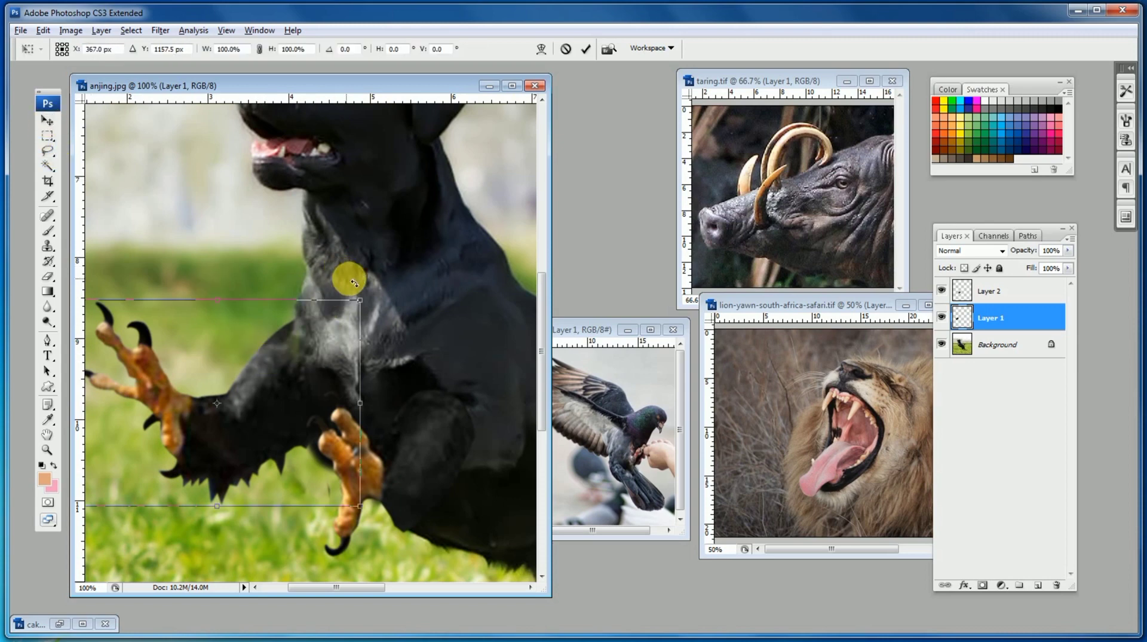
{"action": "left_click_drag", "start_coordinate": [349, 257], "coordinate": [357, 257]}
{"action": "left_click_drag", "start_coordinate": [291, 366], "coordinate": [297, 360]}
{"action": "key", "text": "Return"}
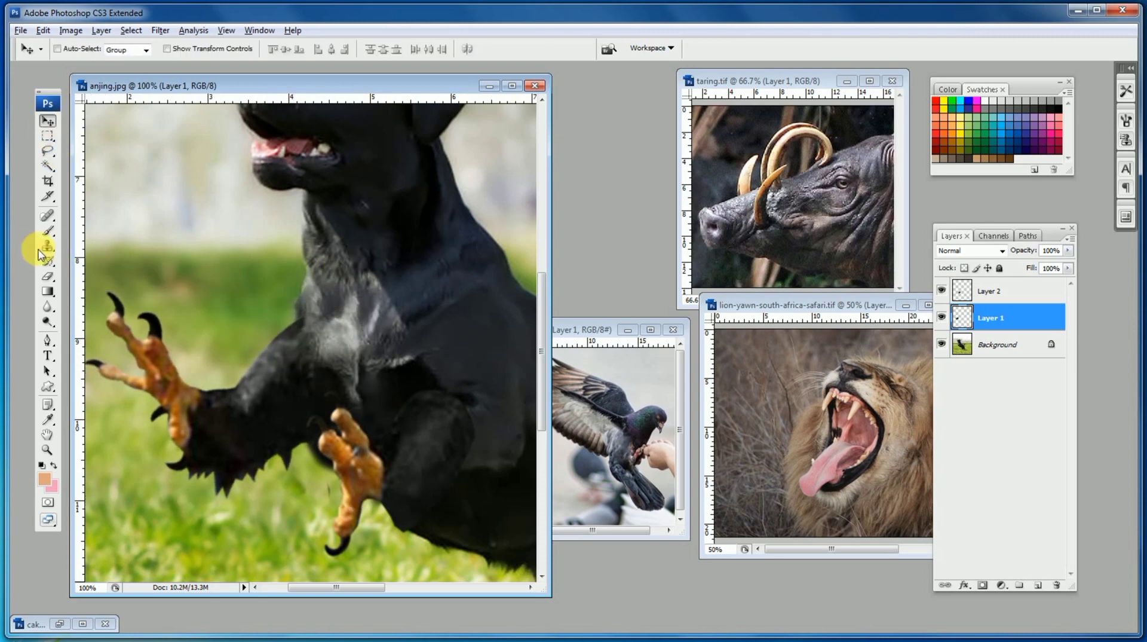
Step: Blend the upper edge of the outstretched claw leg into the shoulder with a 36 px Eraser
{"action": "left_click", "coordinate": [48, 276]}
{"action": "left_click", "coordinate": [84, 51]}
{"action": "left_click", "coordinate": [312, 315]}
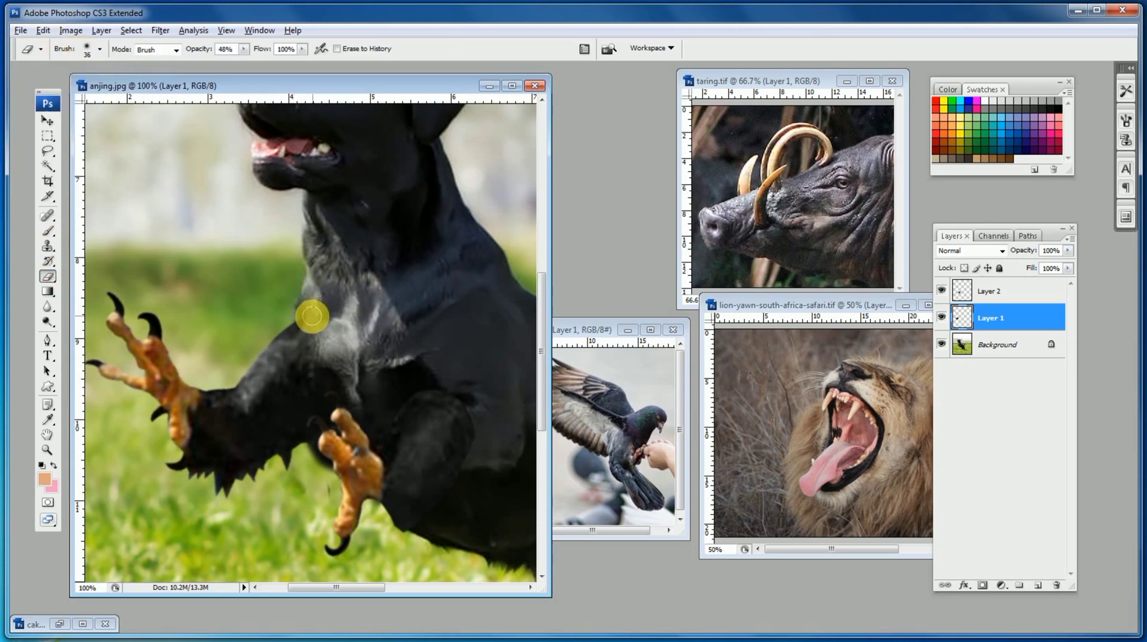
Step: Lasso the area where the outstretched claw leg joins the dog's chest and feather the selection by 10 pixels
{"action": "key", "text": "ctrl+minus"}
{"action": "key", "text": "ctrl+minus"}
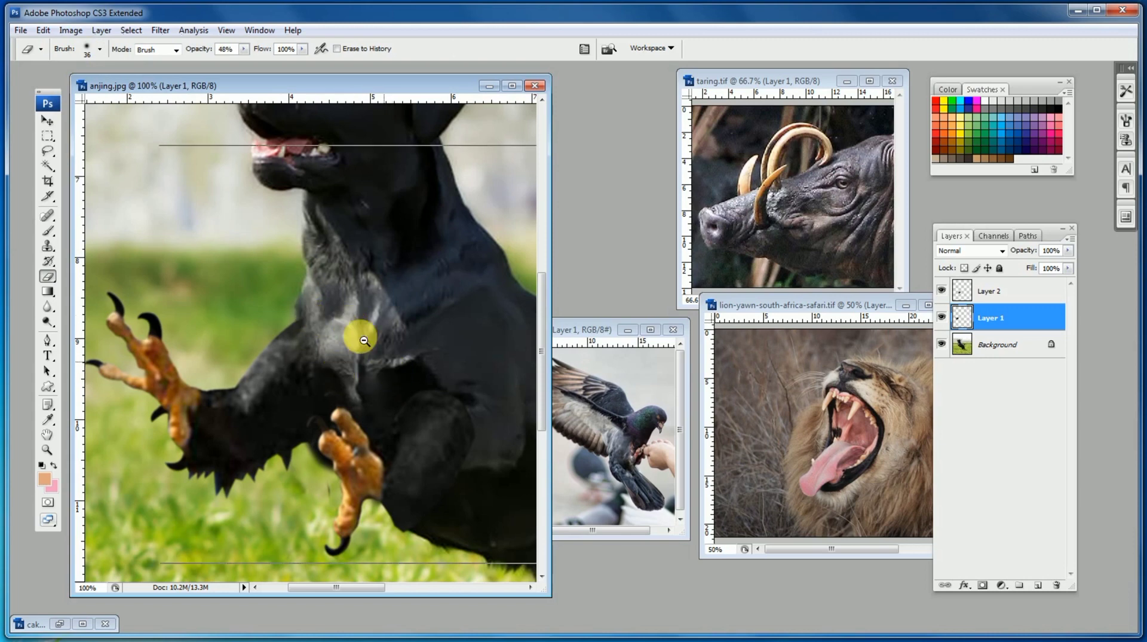
{"action": "left_click", "coordinate": [47, 150]}
{"action": "left_click", "coordinate": [232, 369], "text": "ctrl"}
{"action": "mouse_move", "coordinate": [317, 290]}
{"action": "left_mouse_down"}
{"action": "mouse_move", "coordinate": [286, 332]}
{"action": "mouse_move", "coordinate": [354, 299]}
{"action": "left_mouse_up"}
{"action": "right_click", "coordinate": [333, 318]}
{"action": "left_click", "coordinate": [373, 356]}
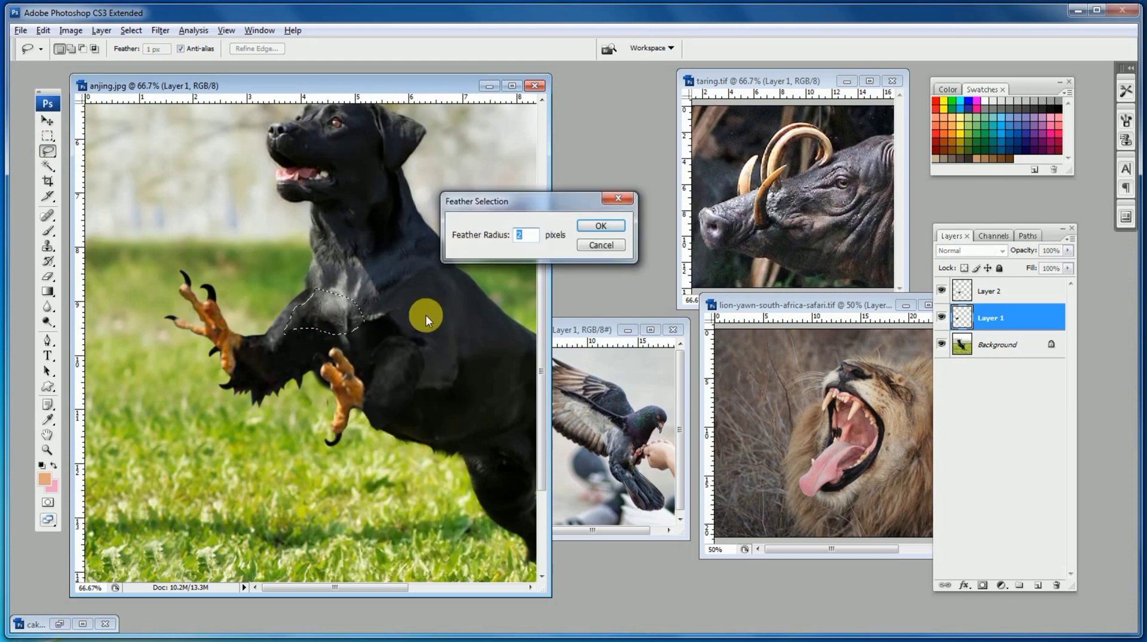
{"action": "type", "text": "10"}
{"action": "key", "text": "Return"}
Step: Brighten the feathered chest selection on Layer 1 with Curves, mapping input 94 to output 174, and deselect it
{"action": "key", "text": "ctrl+plus"}
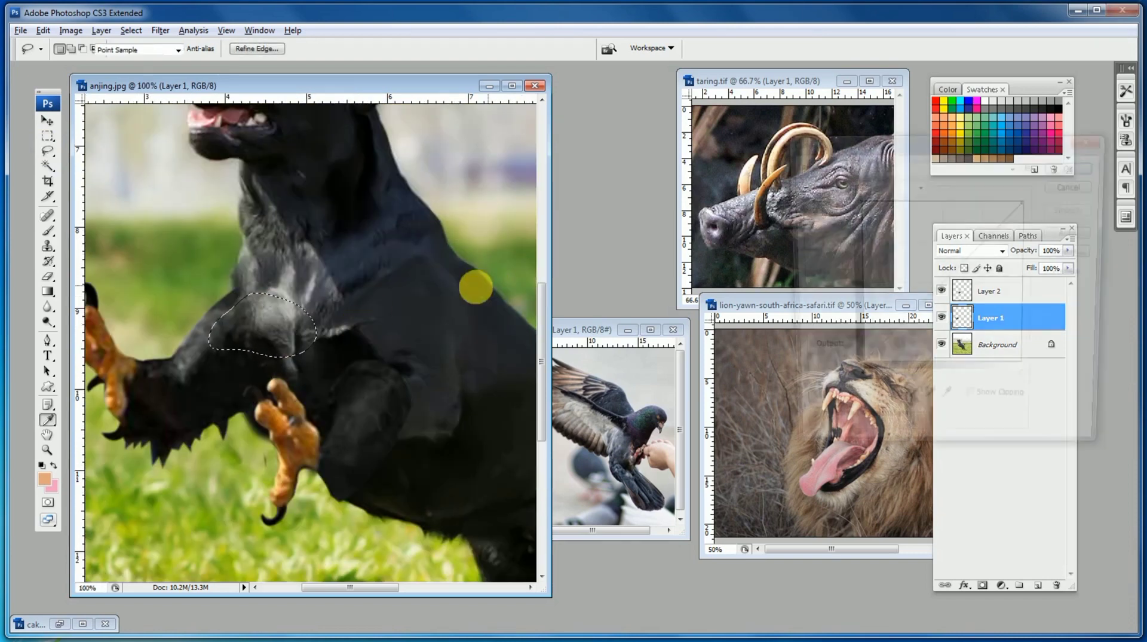
{"action": "key", "text": "ctrl+m"}
{"action": "left_click_drag", "start_coordinate": [942, 276], "coordinate": [924, 255]}
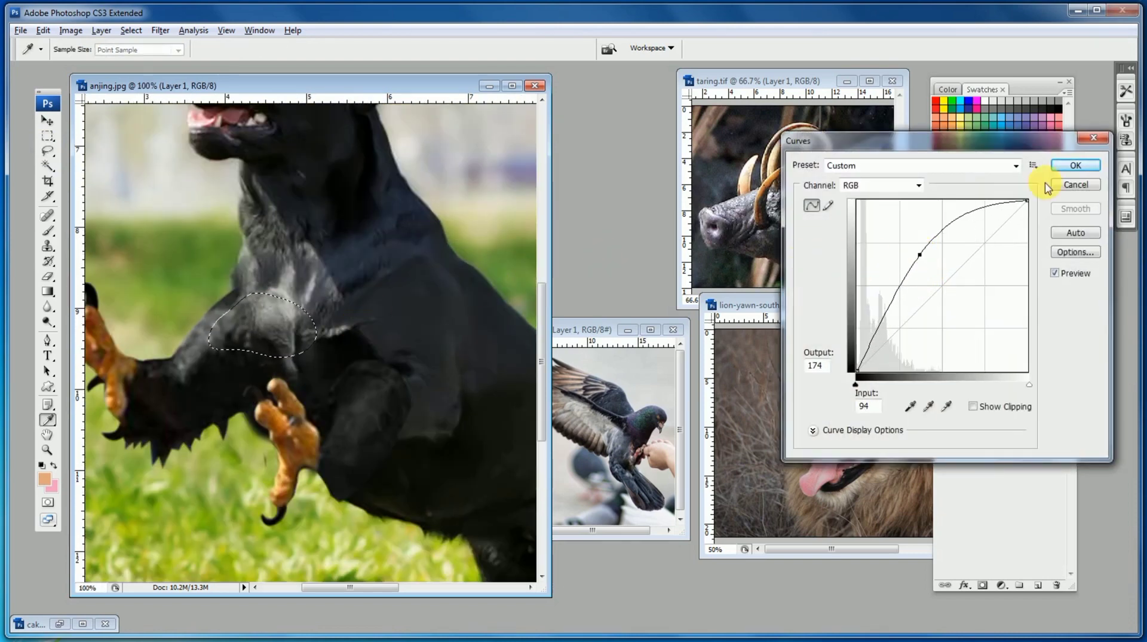
{"action": "left_click", "coordinate": [1075, 166]}
{"action": "key", "text": "ctrl+d"}
{"action": "key", "text": "ctrl+minus"}
Step: Soften the shoulder edge of the nearer claw leg on Layer 2 with an 81 px Eraser at 48% opacity
{"action": "left_click", "coordinate": [47, 122]}
{"action": "left_click", "coordinate": [354, 436], "text": "ctrl"}
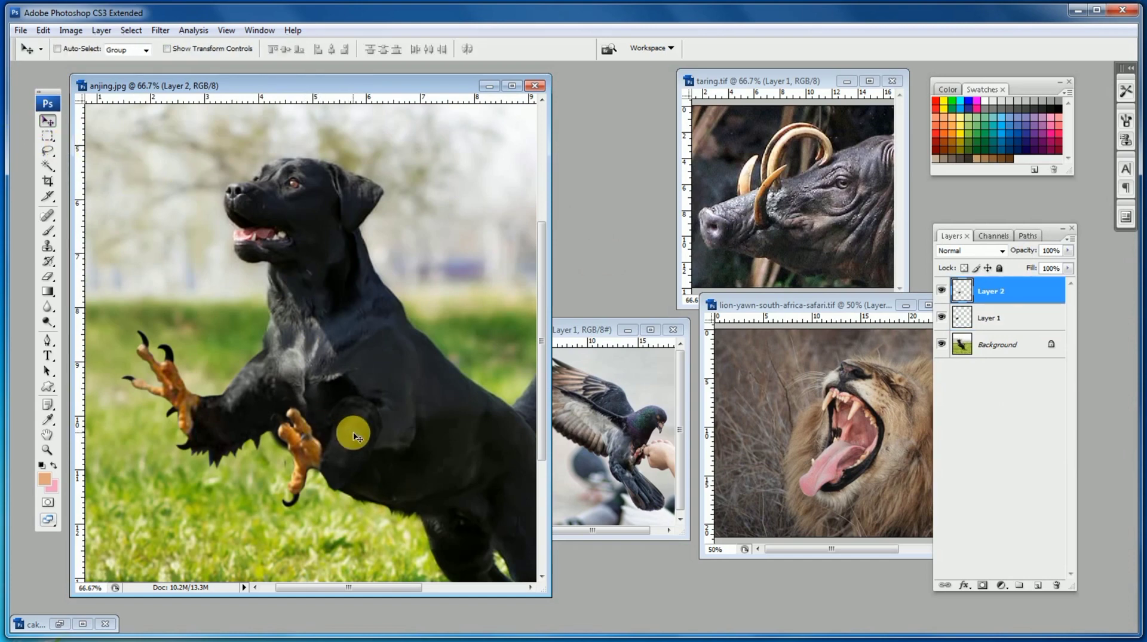
{"action": "left_click", "coordinate": [353, 439], "text": "ctrl"}
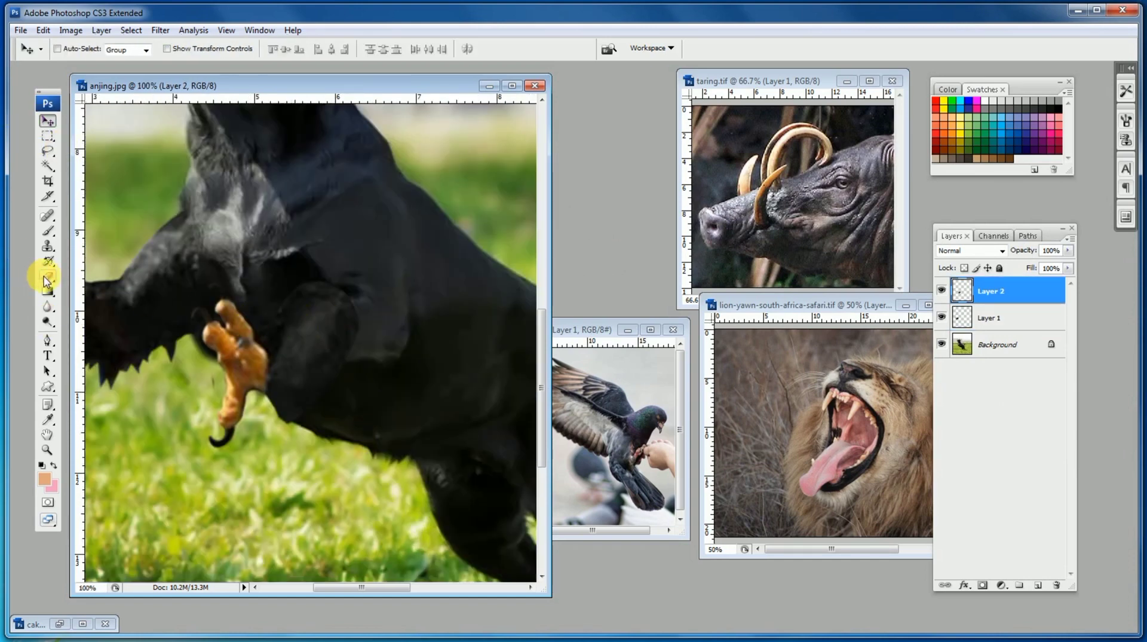
{"action": "left_click", "coordinate": [47, 277]}
{"action": "left_click", "coordinate": [84, 48]}
{"action": "left_click", "coordinate": [71, 90]}
{"action": "mouse_move", "coordinate": [357, 292]}
{"action": "left_mouse_down"}
{"action": "mouse_move", "coordinate": [378, 312]}
{"action": "mouse_move", "coordinate": [317, 273]}
{"action": "mouse_move", "coordinate": [368, 313]}
{"action": "left_mouse_up"}
{"action": "left_click", "coordinate": [334, 319], "text": "ctrl+alt"}
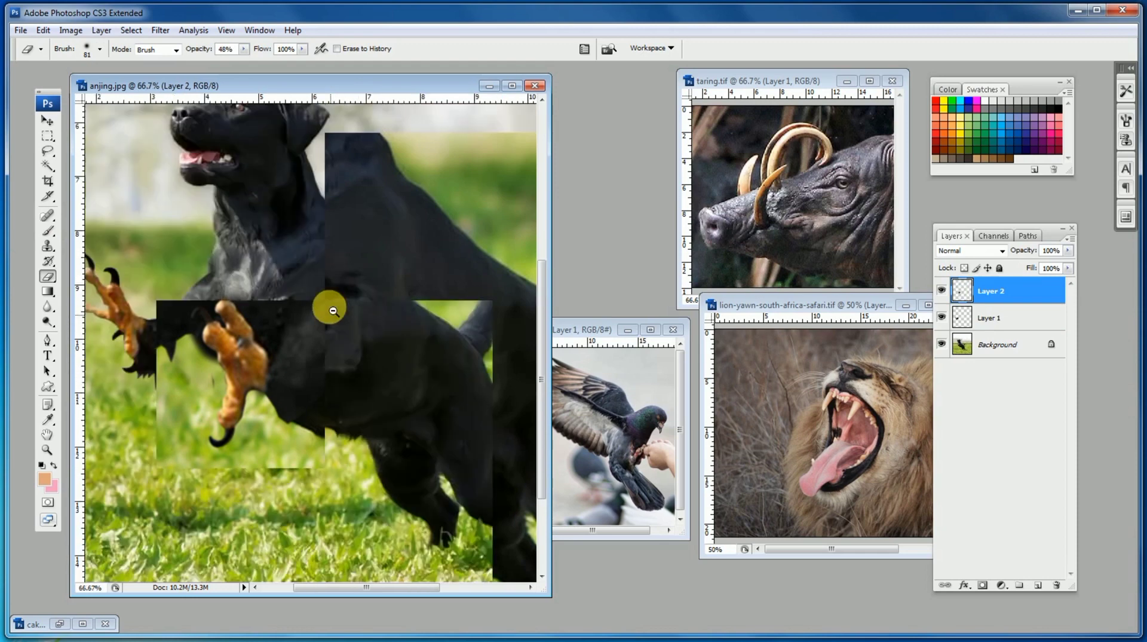
{"action": "left_click", "coordinate": [330, 310], "text": "ctrl+alt"}
{"action": "left_click", "coordinate": [282, 295], "text": "ctrl+alt"}
Step: Copy the cut-out tusk from taring.tif into anjing.jpg and place it on the dog's forehead as a horn
{"action": "left_click", "coordinate": [47, 120]}
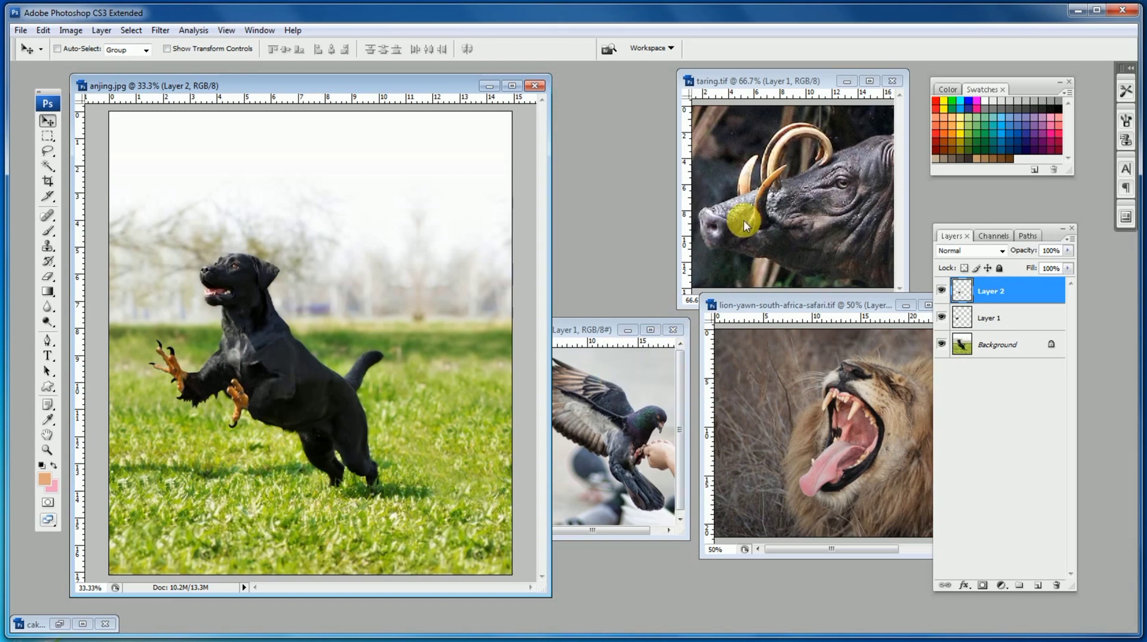
{"action": "left_click_drag", "start_coordinate": [744, 225], "coordinate": [223, 269]}
{"action": "left_click", "coordinate": [938, 309]}
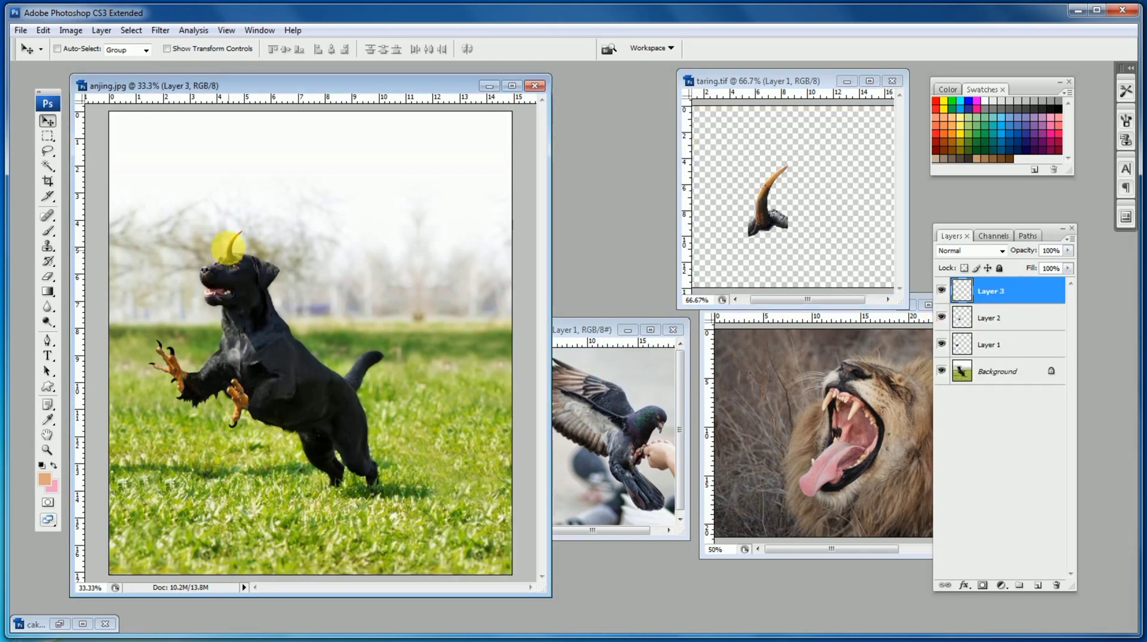
{"action": "key", "text": "ctrl+space"}
{"action": "left_click_drag", "start_coordinate": [208, 217], "coordinate": [261, 308]}
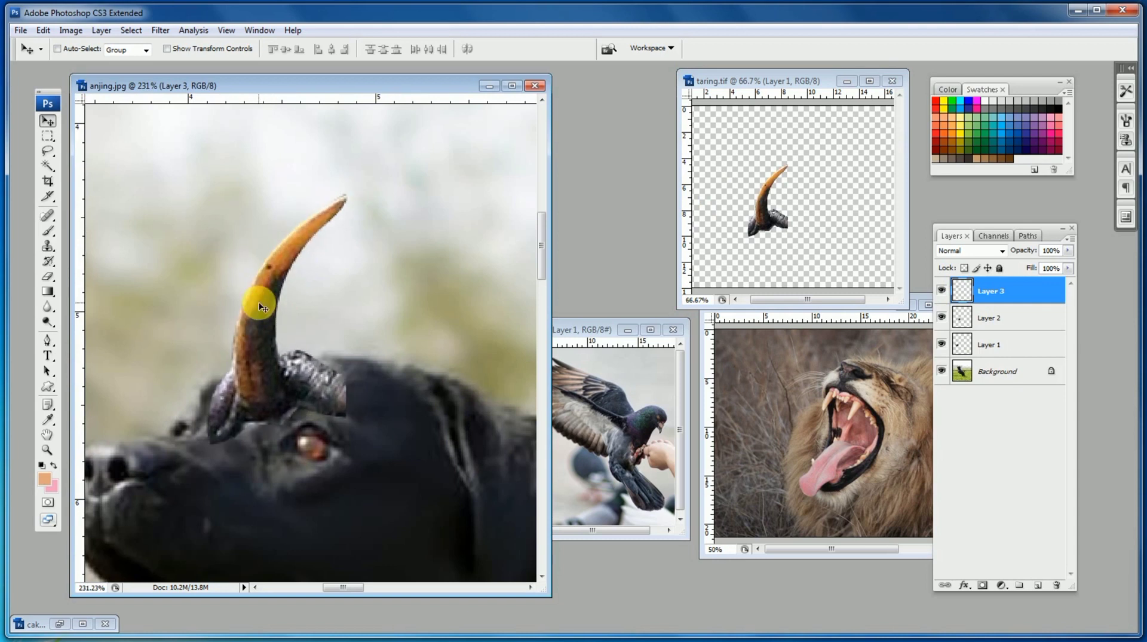
Step: Erase the leftover skin around the horn's base on Layer 3 with 17 px and 13 px soft Eraser brushes at 48% opacity
{"action": "left_click", "coordinate": [281, 325], "text": "alt"}
{"action": "key", "text": "e"}
{"action": "left_click", "coordinate": [99, 49]}
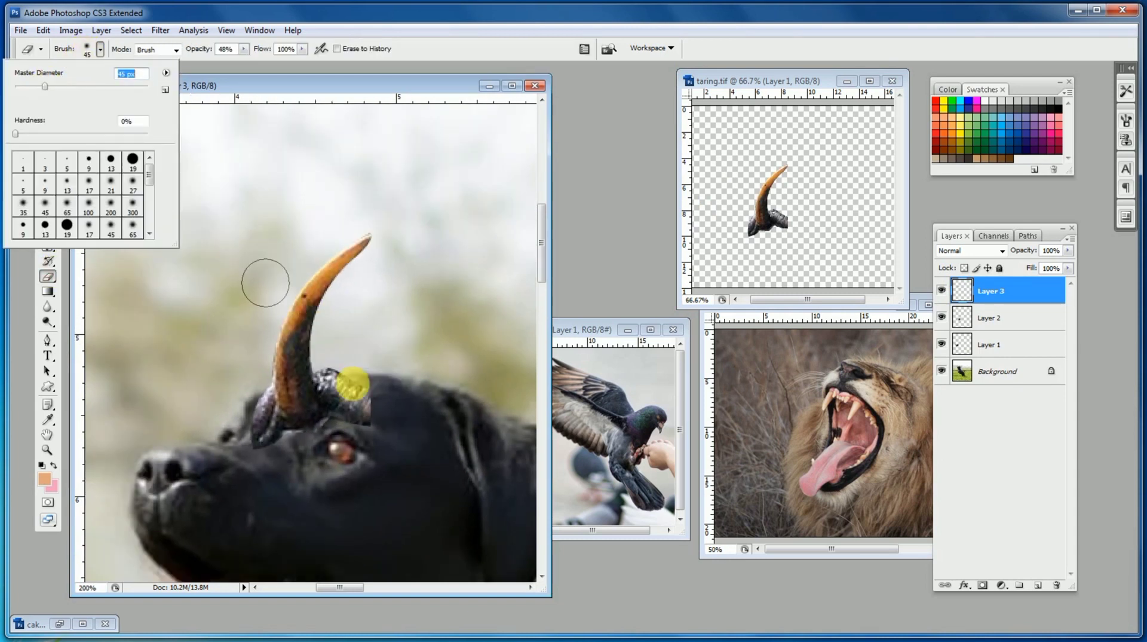
{"action": "mouse_move", "coordinate": [374, 376]}
{"action": "left_mouse_down"}
{"action": "mouse_move", "coordinate": [357, 418]}
{"action": "mouse_move", "coordinate": [367, 407]}
{"action": "left_mouse_up"}
{"action": "left_click", "coordinate": [226, 52]}
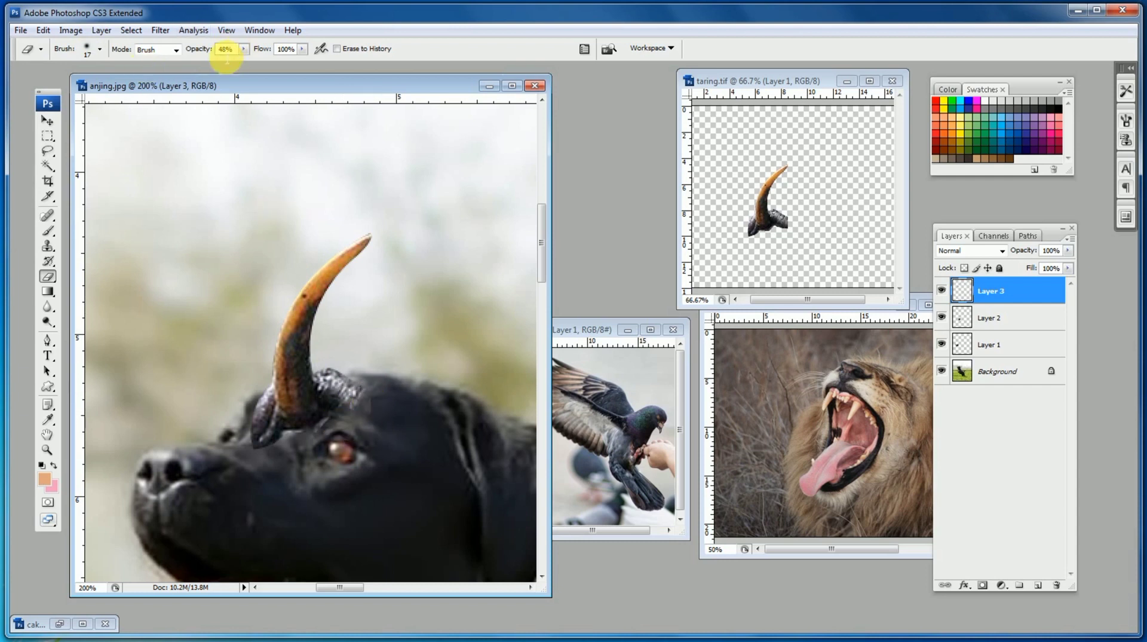
{"action": "left_click", "coordinate": [91, 53]}
{"action": "left_click", "coordinate": [89, 182]}
{"action": "left_click", "coordinate": [251, 439]}
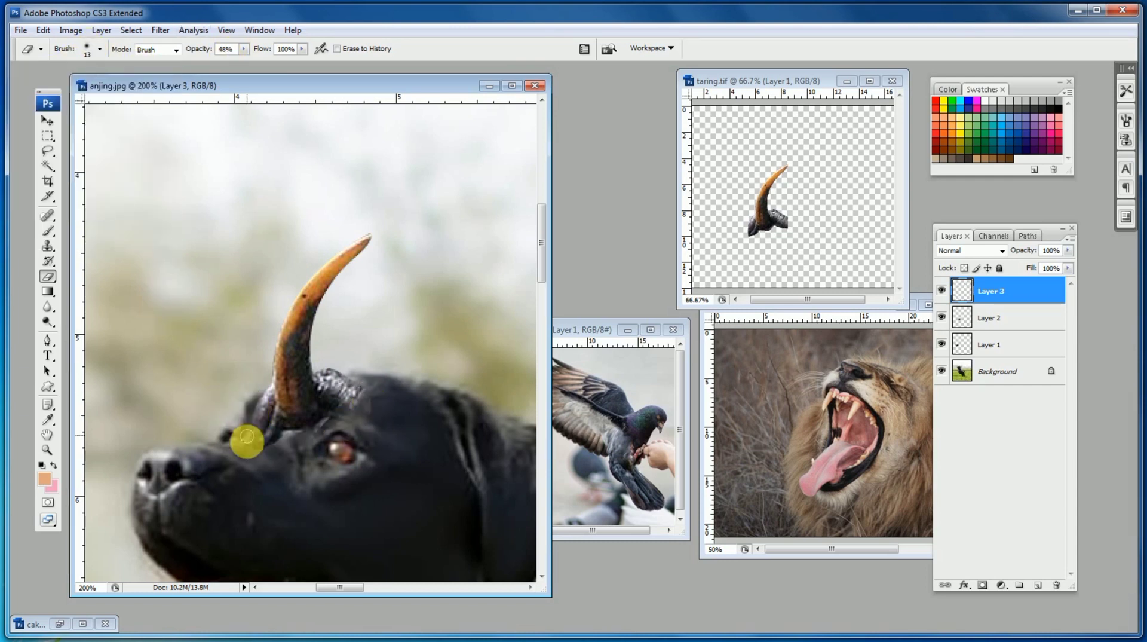
{"action": "mouse_move", "coordinate": [251, 450]}
{"action": "left_mouse_down"}
{"action": "mouse_move", "coordinate": [326, 427]}
{"action": "mouse_move", "coordinate": [281, 436]}
{"action": "mouse_move", "coordinate": [335, 373]}
{"action": "mouse_move", "coordinate": [326, 365]}
{"action": "mouse_move", "coordinate": [369, 399]}
{"action": "mouse_move", "coordinate": [342, 411]}
{"action": "mouse_move", "coordinate": [261, 389]}
{"action": "left_mouse_up"}
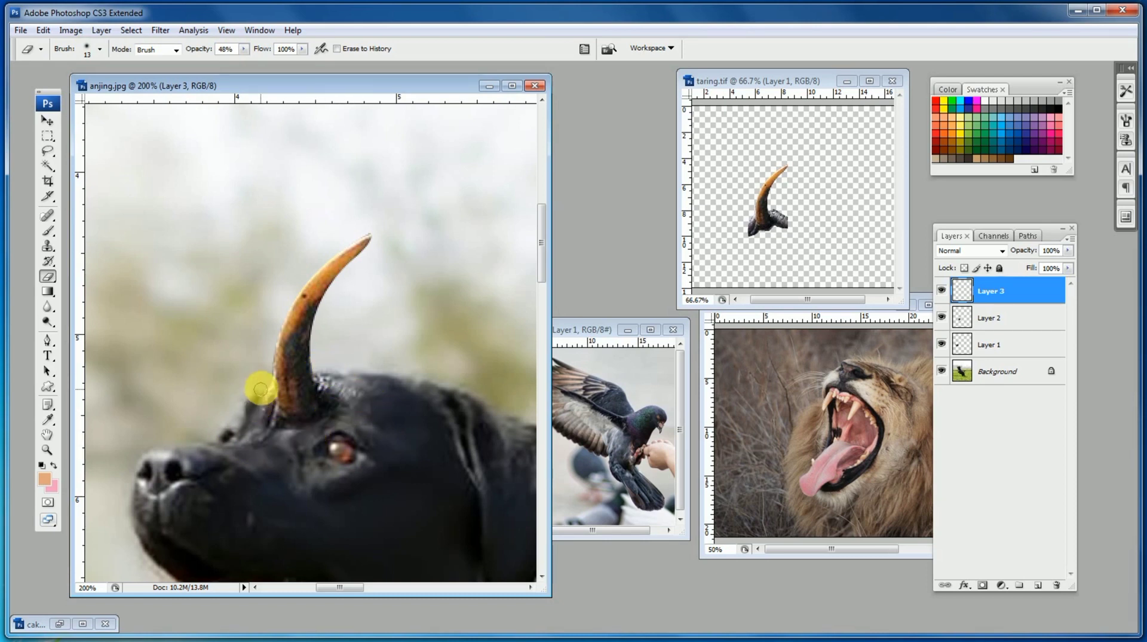
Step: Apply a Gaussian Blur with a 1.0 pixel radius to the horn on Layer 3
{"action": "left_click", "coordinate": [153, 33]}
{"action": "mouse_move", "coordinate": [179, 169]}
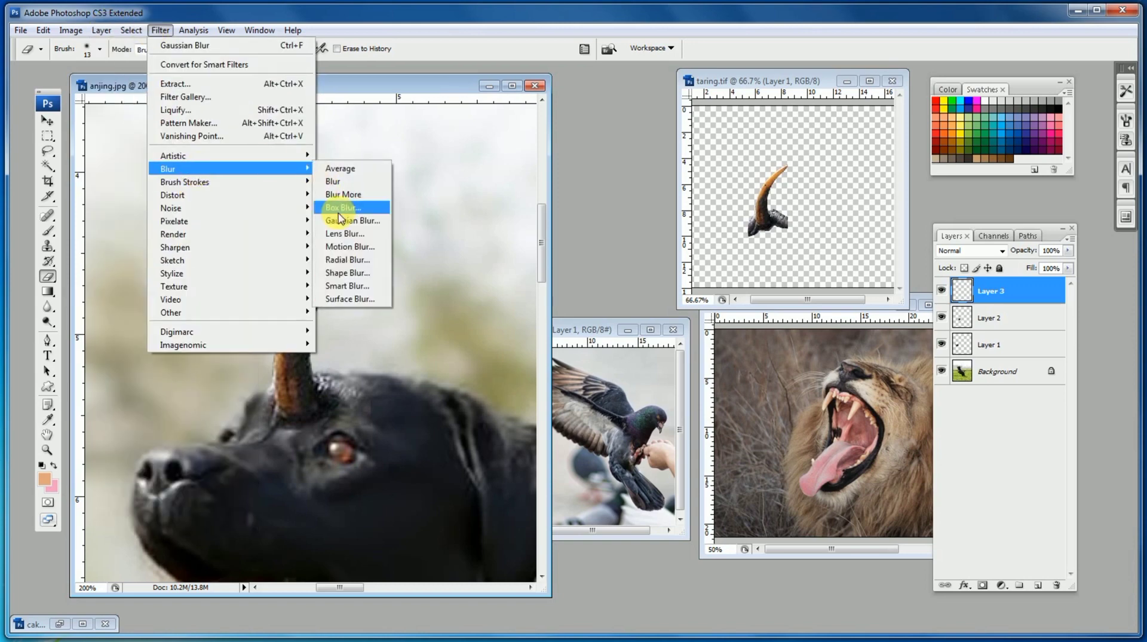
{"action": "left_click", "coordinate": [340, 220]}
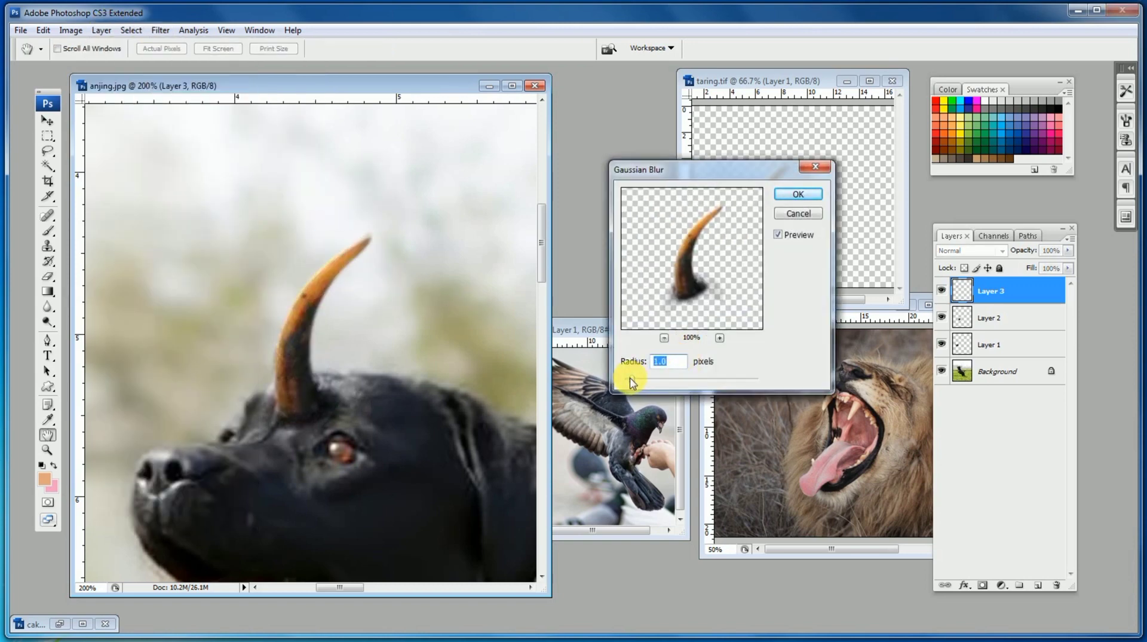
{"action": "left_click", "coordinate": [798, 194]}
Step: Shift the horn on Layer 3 slightly back along the dog's head and rotate it a little
{"action": "key", "text": "v"}
{"action": "left_click_drag", "start_coordinate": [274, 371], "coordinate": [291, 369]}
{"action": "key", "text": "ctrl+t"}
{"action": "key", "text": "Escape"}
{"action": "key", "text": "ctrl+minus"}
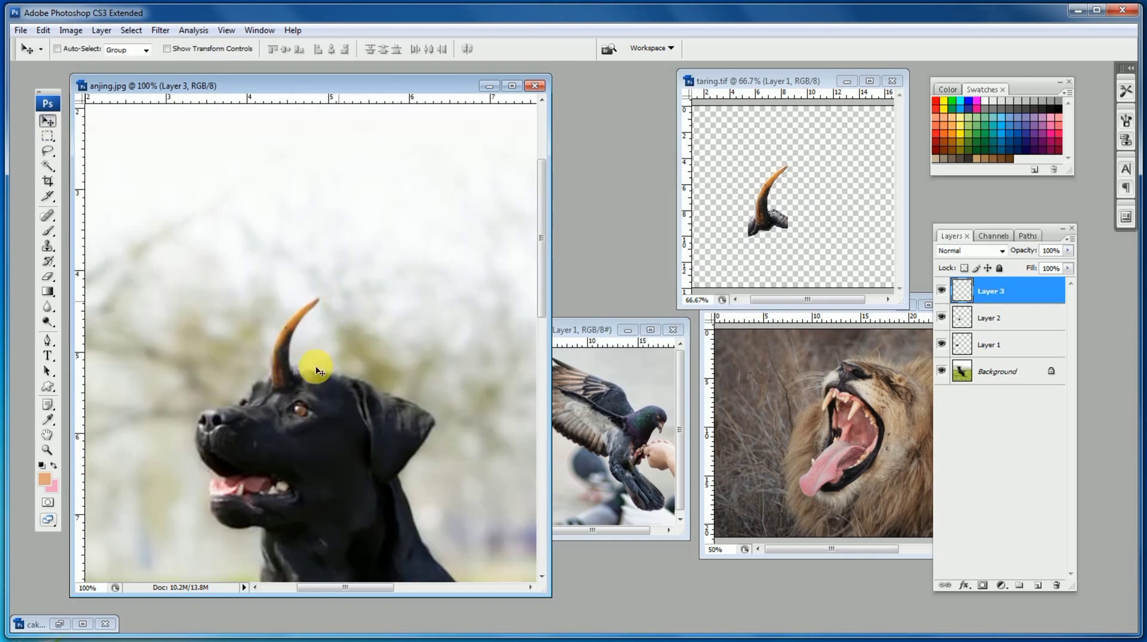
{"action": "key", "text": "ctrl+t"}
{"action": "left_click_drag", "start_coordinate": [406, 341], "coordinate": [415, 327]}
{"action": "key", "text": "Return"}
Step: Blend the base of the horn on Layer 3 into the dog's fur with a 13 px Eraser at 48% opacity
{"action": "left_click", "coordinate": [48, 276]}
{"action": "key", "text": "ctrl+space"}
{"action": "left_click_drag", "start_coordinate": [254, 310], "coordinate": [345, 424]}
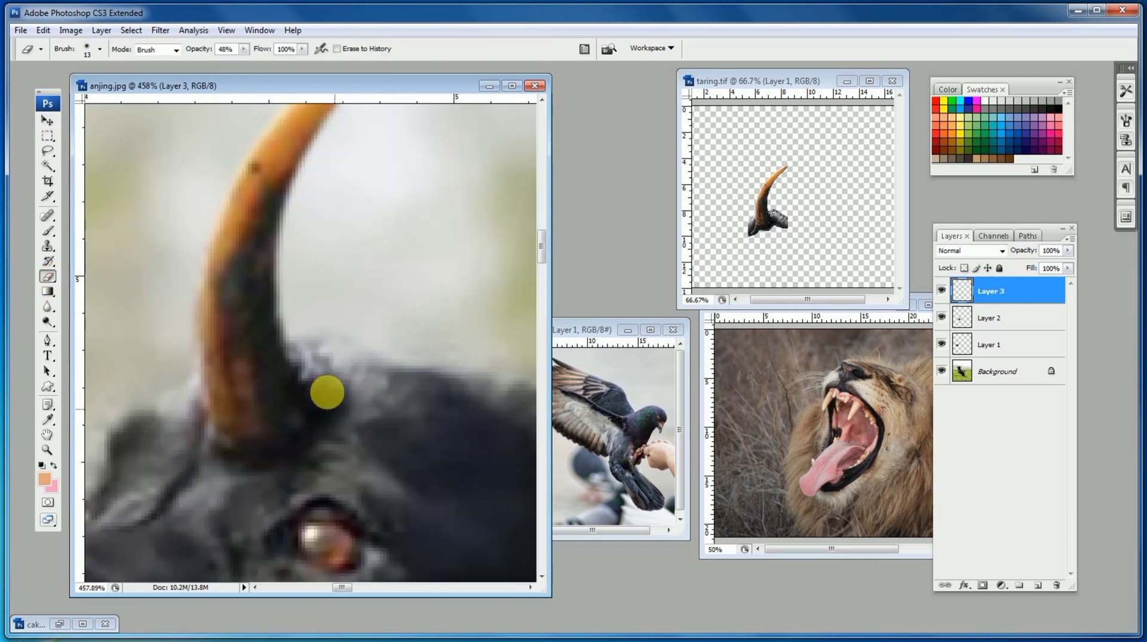
{"action": "key", "text": "ctrl+minus"}
{"action": "key", "text": "ctrl+minus"}
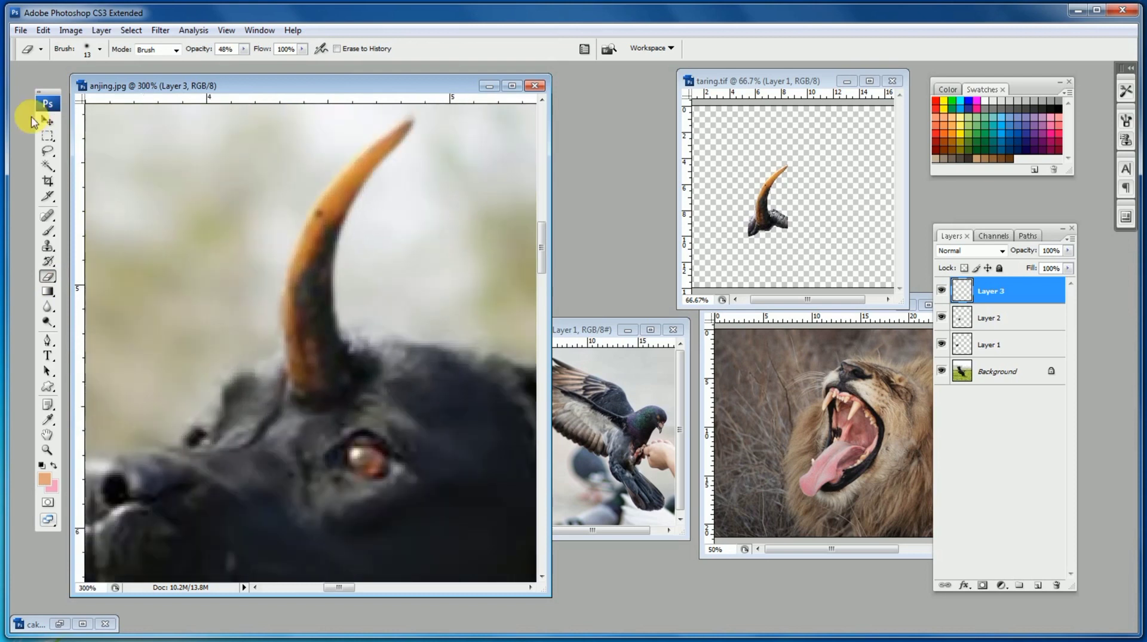
Step: Duplicate the horn toward the far side of the forehead, then scale the copy down and rotate it slightly
{"action": "left_click", "coordinate": [48, 120]}
{"action": "key", "text": "ctrl+minus"}
{"action": "left_click_drag", "start_coordinate": [336, 379], "coordinate": [281, 407]}
{"action": "key", "text": "ctrl+t"}
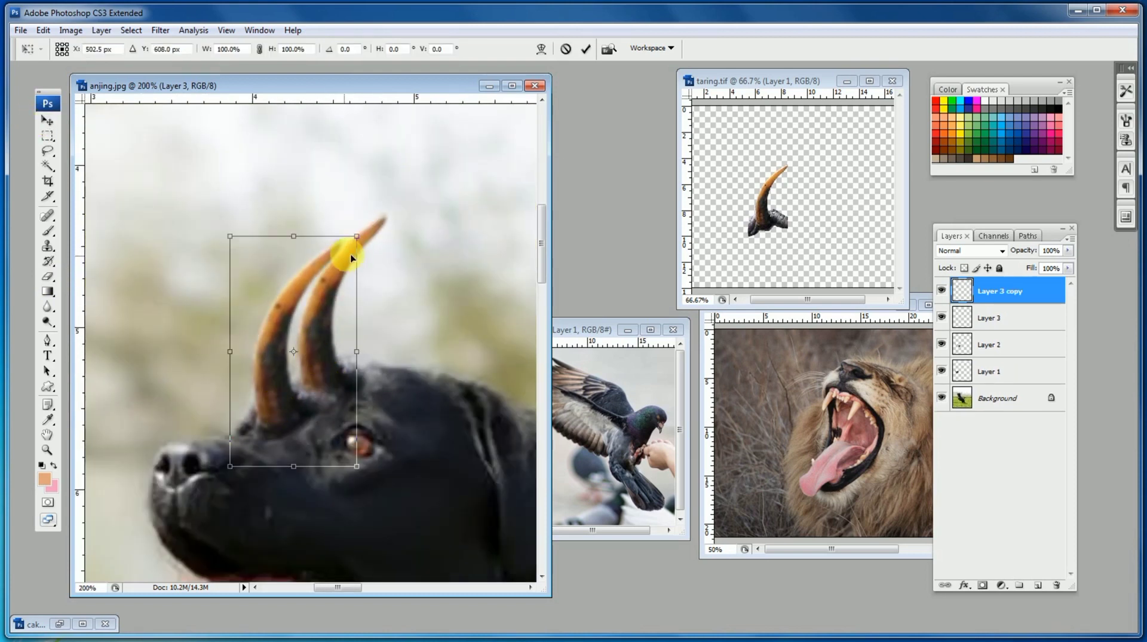
{"action": "left_click_drag", "start_coordinate": [356, 236], "coordinate": [318, 305]}
{"action": "left_click_drag", "start_coordinate": [390, 347], "coordinate": [386, 308]}
{"action": "key", "text": "Return"}
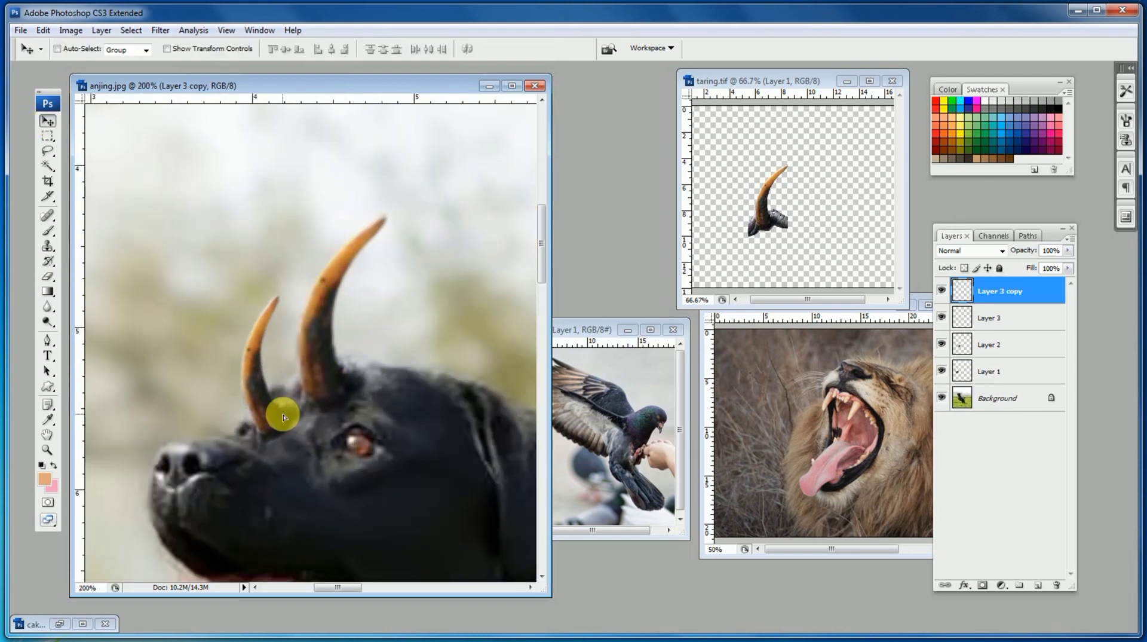
Step: Soften the base of the smaller horn on Layer 3 copy with a 13 px Eraser at 48% opacity
{"action": "left_click", "coordinate": [48, 246]}
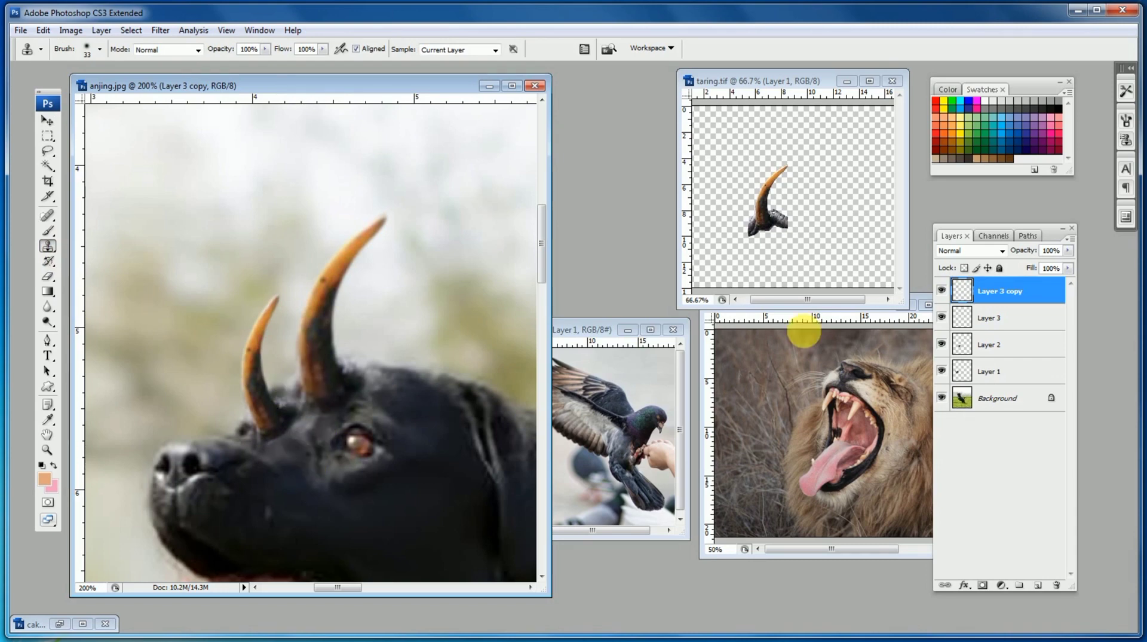
{"action": "left_click", "coordinate": [49, 276]}
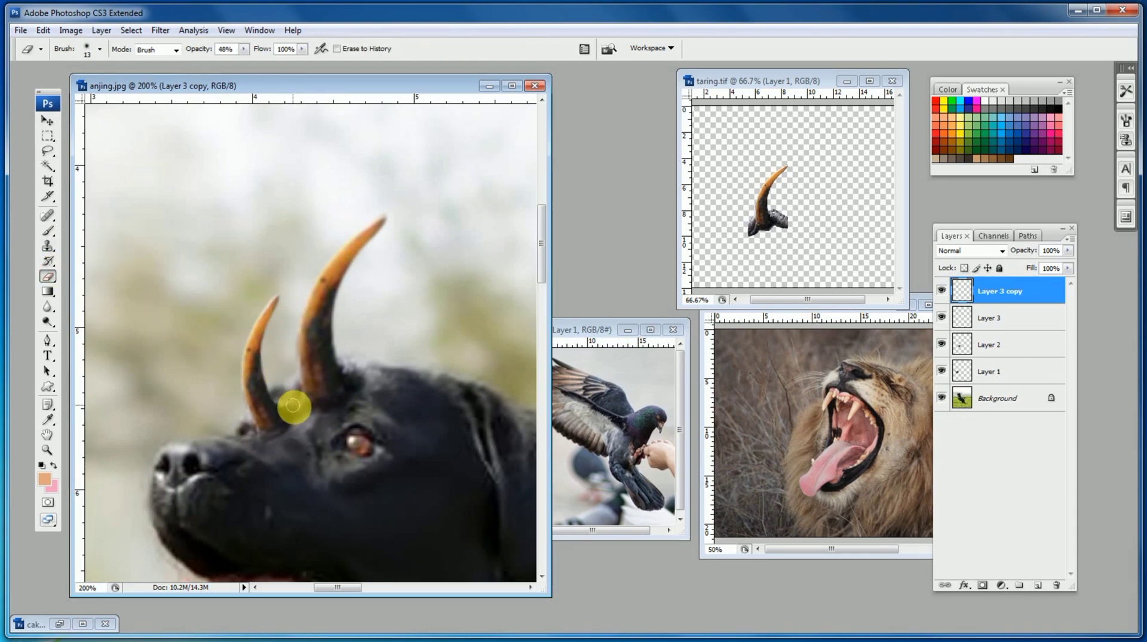
{"action": "left_click", "coordinate": [324, 373], "text": "alt"}
{"action": "left_click", "coordinate": [305, 325], "text": "alt"}
Step: Minimize taring.tif and copy the cut-out open mouth from the lion image onto the dog's muzzle in anjing.jpg
{"action": "left_click", "coordinate": [48, 120]}
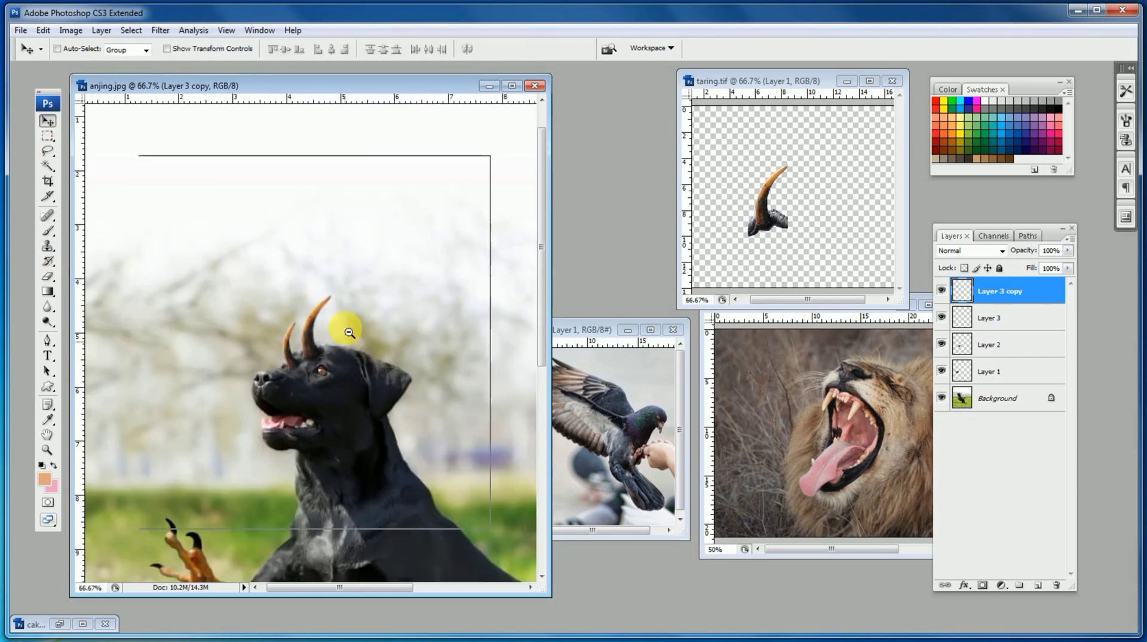
{"action": "left_click", "coordinate": [847, 81]}
{"action": "left_click_drag", "start_coordinate": [809, 303], "coordinate": [694, 128]}
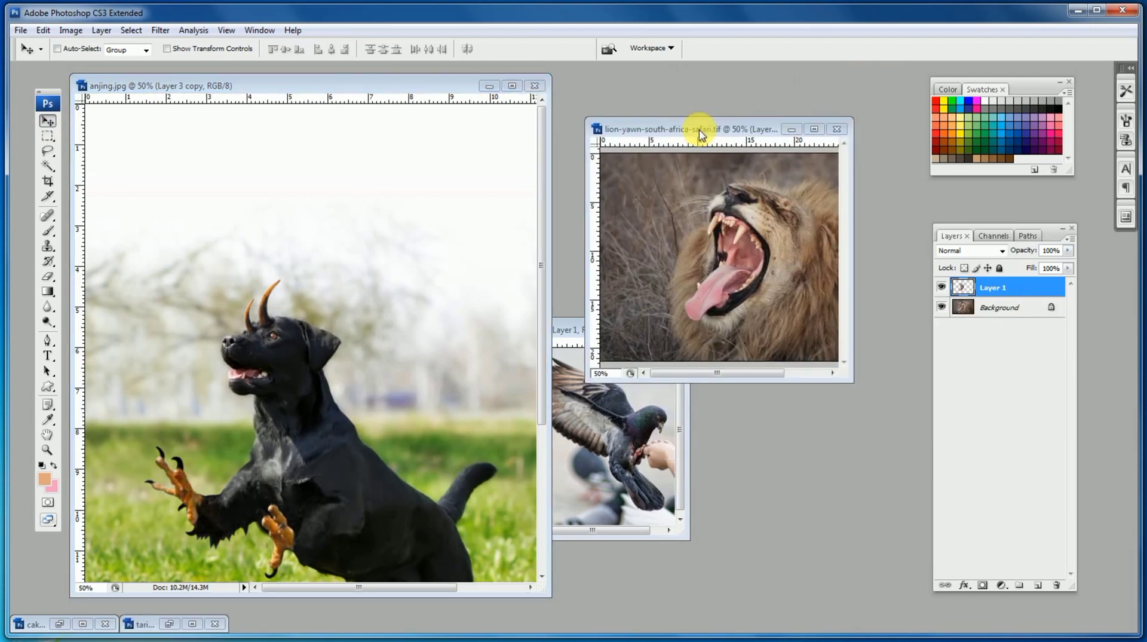
{"action": "left_click", "coordinate": [942, 307]}
{"action": "left_click", "coordinate": [758, 273], "text": "ctrl"}
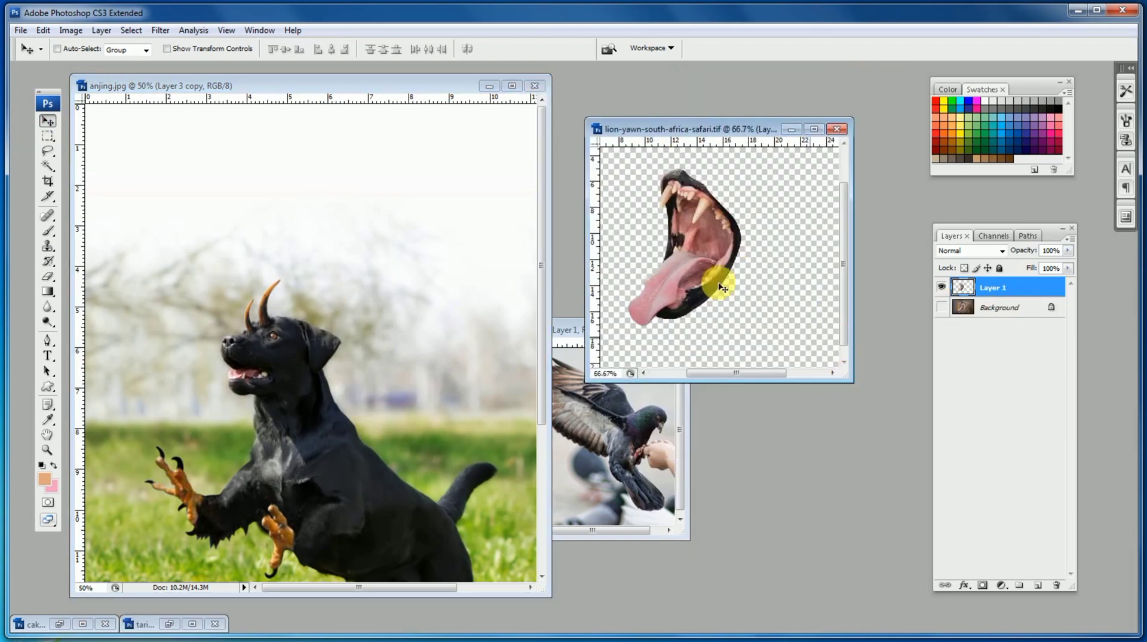
{"action": "left_click", "coordinate": [942, 307]}
{"action": "left_click_drag", "start_coordinate": [711, 223], "coordinate": [272, 360]}
Step: Scale down and rotate the lion mouth on Layer 4, positioning it under the dog's nose
{"action": "key", "text": "ctrl+t"}
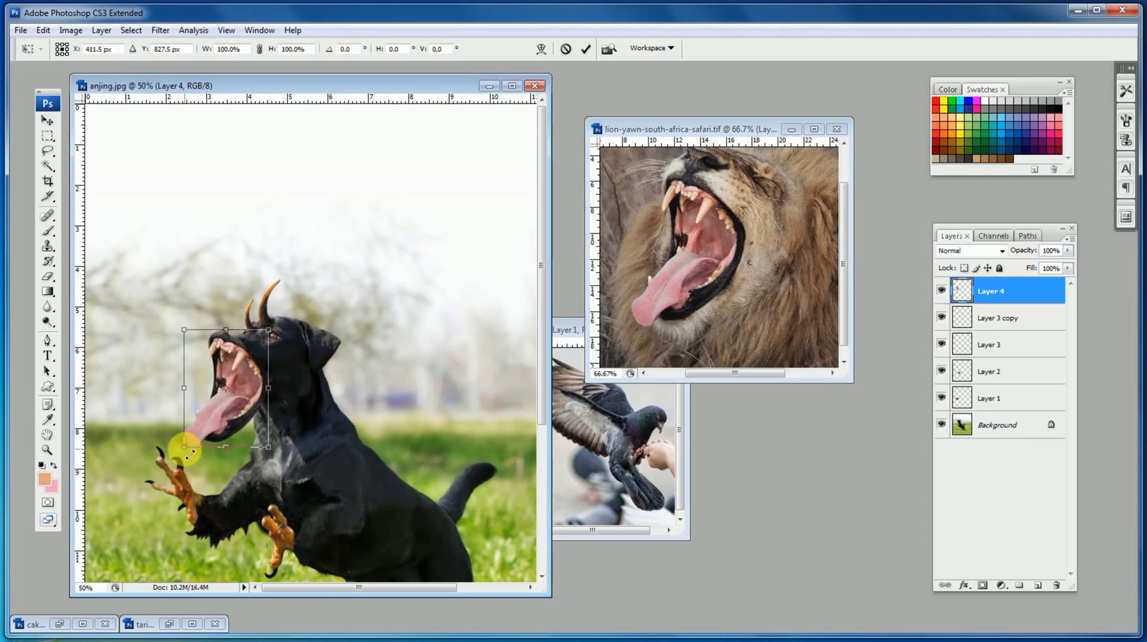
{"action": "left_click_drag", "start_coordinate": [184, 448], "coordinate": [204, 419]}
{"action": "left_click_drag", "start_coordinate": [340, 363], "coordinate": [339, 348]}
{"action": "key", "text": "Return"}
{"action": "left_click", "coordinate": [262, 394], "text": "ctrl"}
{"action": "left_click", "coordinate": [262, 394], "text": "ctrl"}
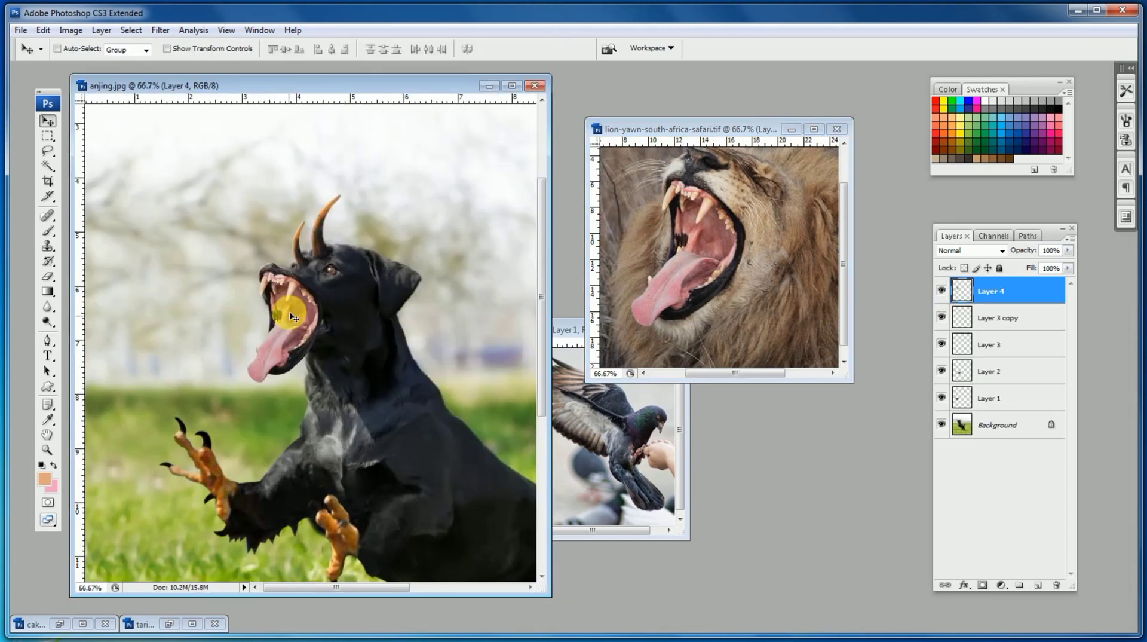
{"action": "left_click", "coordinate": [309, 342], "text": "ctrl"}
{"action": "left_click_drag", "start_coordinate": [277, 262], "coordinate": [275, 262]}
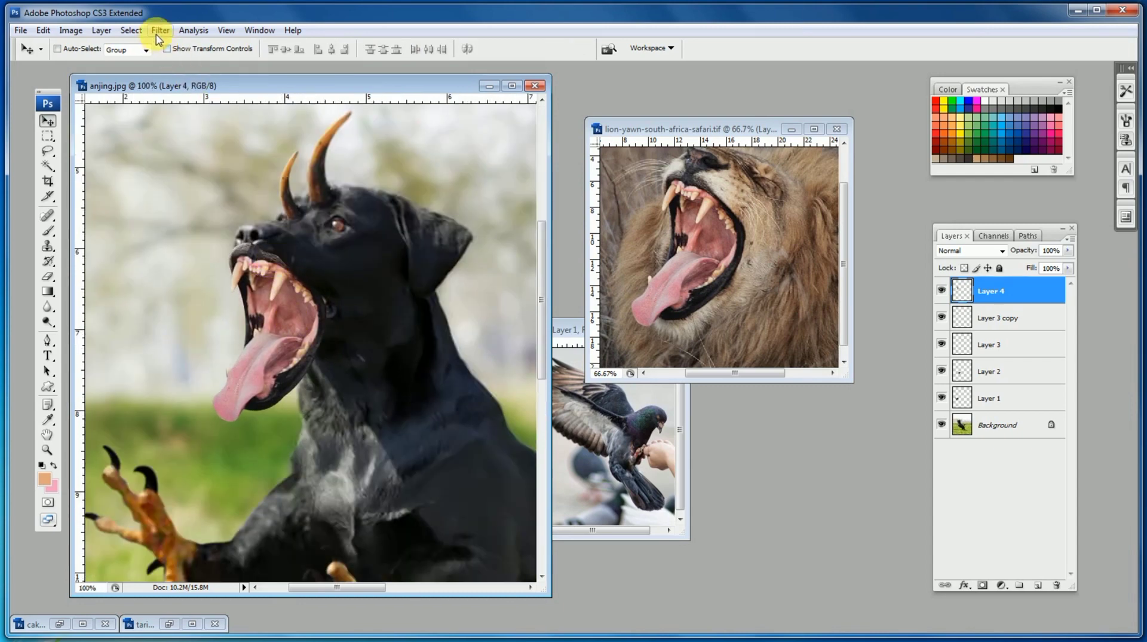
Step: Apply a Gaussian Blur with a 1.0 pixel radius to the lion mouth on Layer 4
{"action": "left_click", "coordinate": [158, 33]}
{"action": "mouse_move", "coordinate": [315, 174]}
{"action": "left_click", "coordinate": [371, 225]}
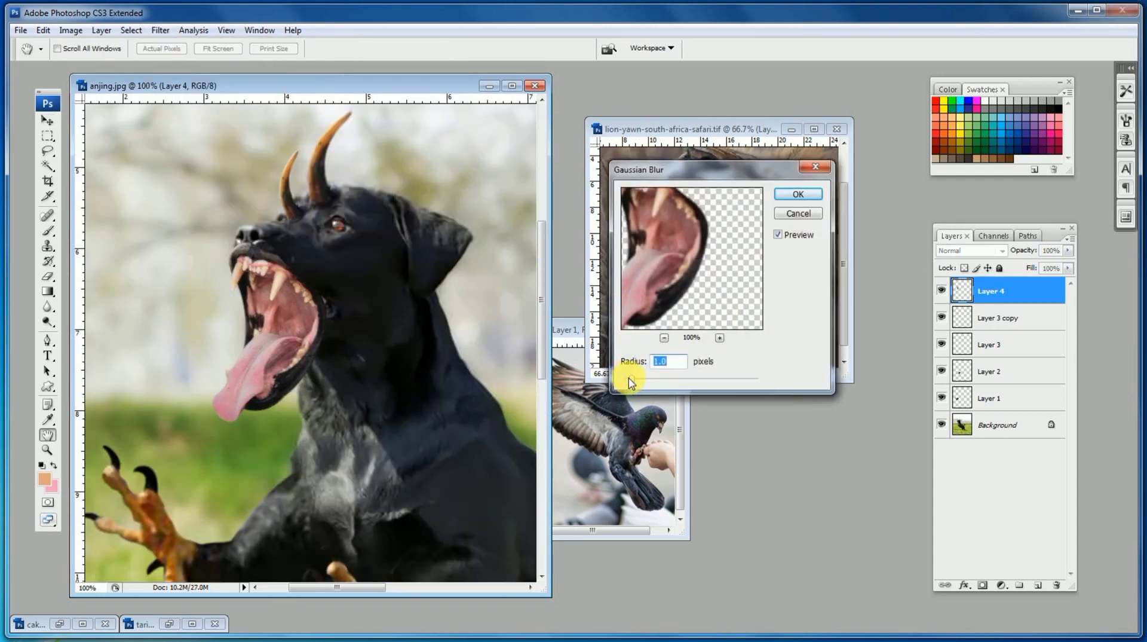
{"action": "left_click", "coordinate": [799, 195]}
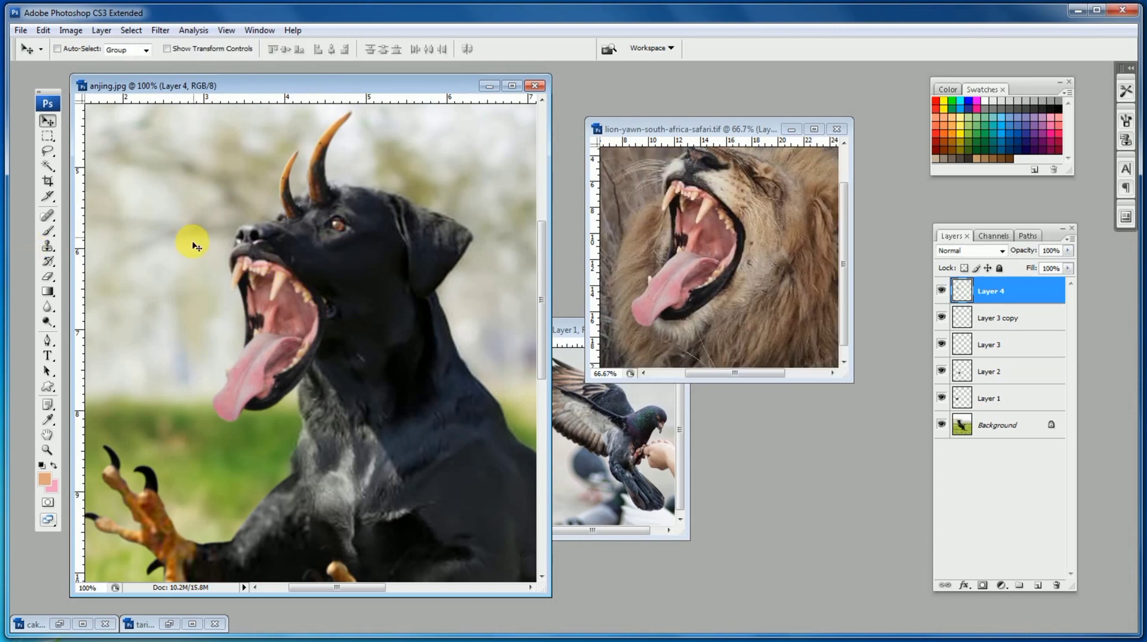
Step: Blend the upper lip edge of the lion mouth on Layer 4 into the muzzle with a 13 px Eraser at 48% opacity
{"action": "left_click", "coordinate": [255, 271], "text": "ctrl"}
{"action": "key", "text": "s"}
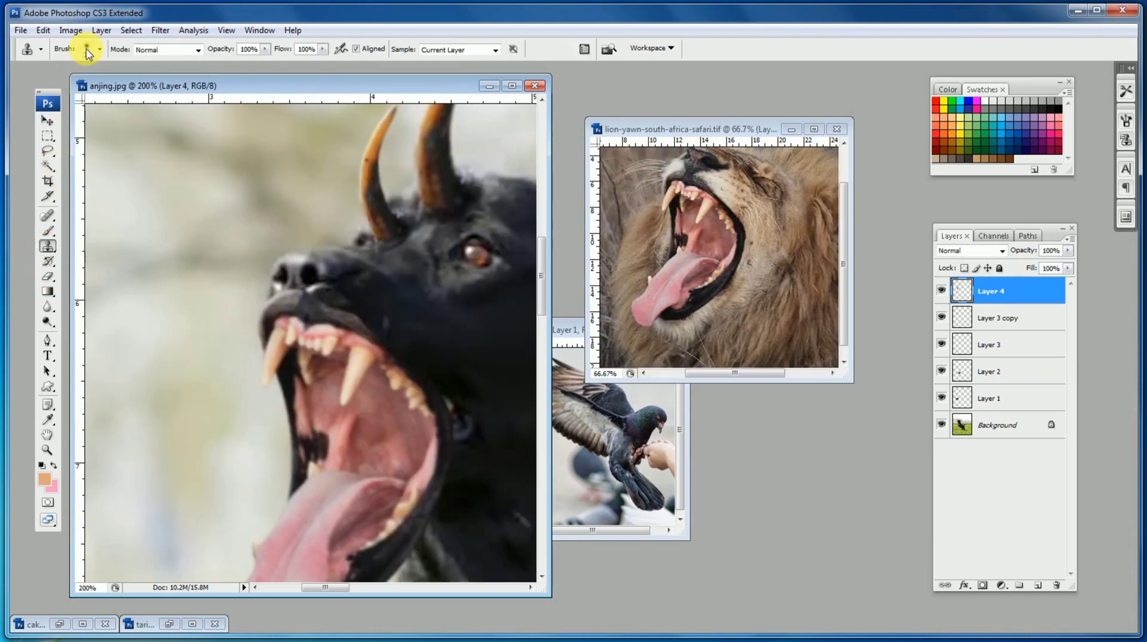
{"action": "left_click", "coordinate": [48, 278]}
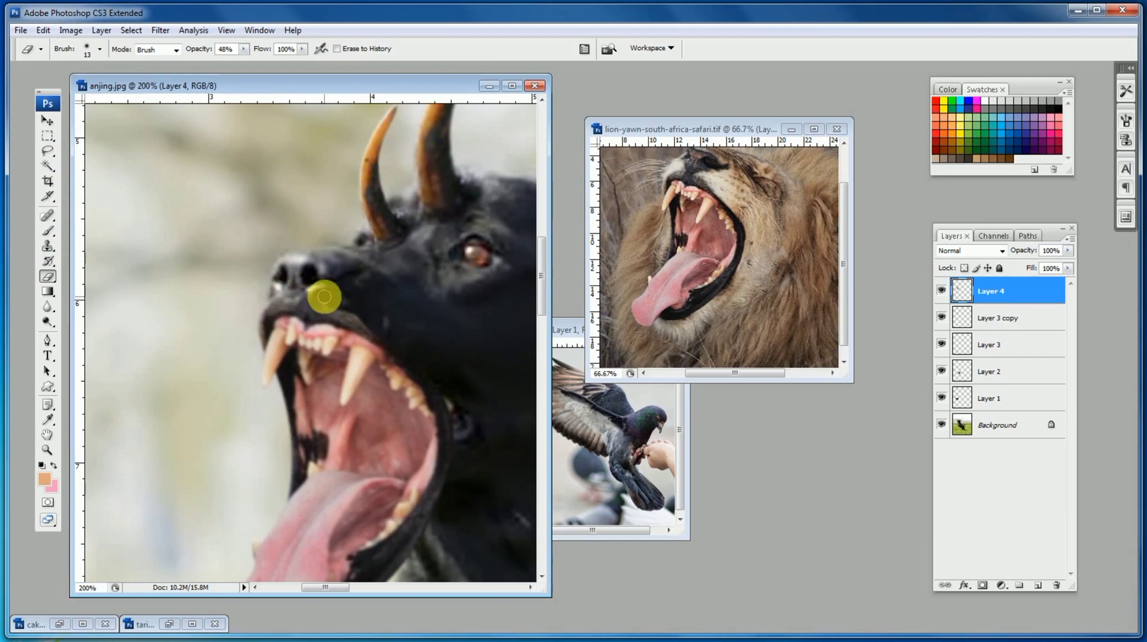
{"action": "mouse_move", "coordinate": [320, 300]}
{"action": "left_mouse_down"}
{"action": "mouse_move", "coordinate": [373, 329]}
{"action": "mouse_move", "coordinate": [312, 299]}
{"action": "mouse_move", "coordinate": [357, 319]}
{"action": "mouse_move", "coordinate": [368, 308]}
{"action": "mouse_move", "coordinate": [301, 292]}
{"action": "left_mouse_up"}
{"action": "left_click_drag", "start_coordinate": [384, 292], "coordinate": [316, 206]}
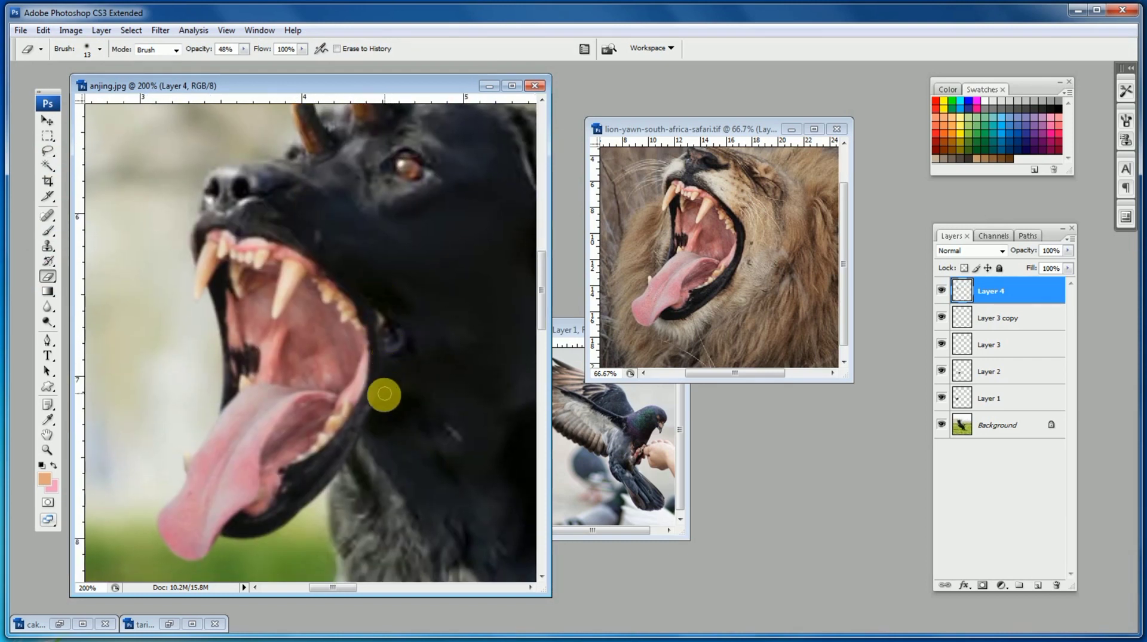
Step: Cover the remnant of the dog's original mouth corner on the Background with dark fur using a 33 px Clone Stamp
{"action": "left_click", "coordinate": [1004, 428]}
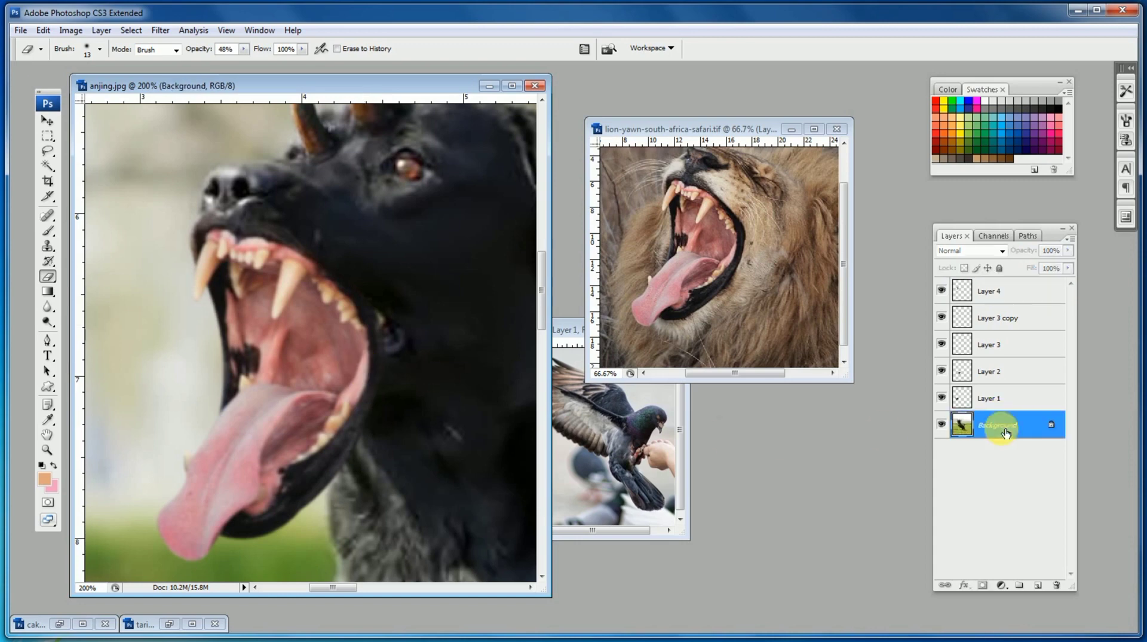
{"action": "left_click", "coordinate": [48, 246]}
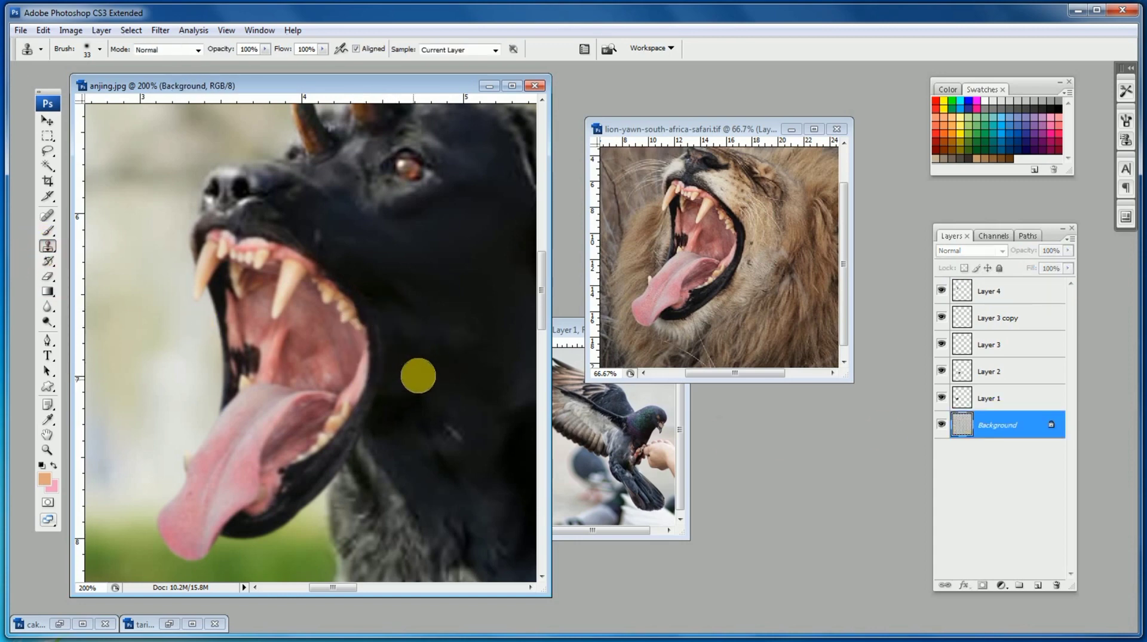
{"action": "key", "text": "ctrl+minus"}
{"action": "key", "text": "ctrl+minus"}
{"action": "key", "text": "ctrl+minus"}
{"action": "key", "text": "ctrl+minus"}
{"action": "key", "text": "ctrl+minus"}
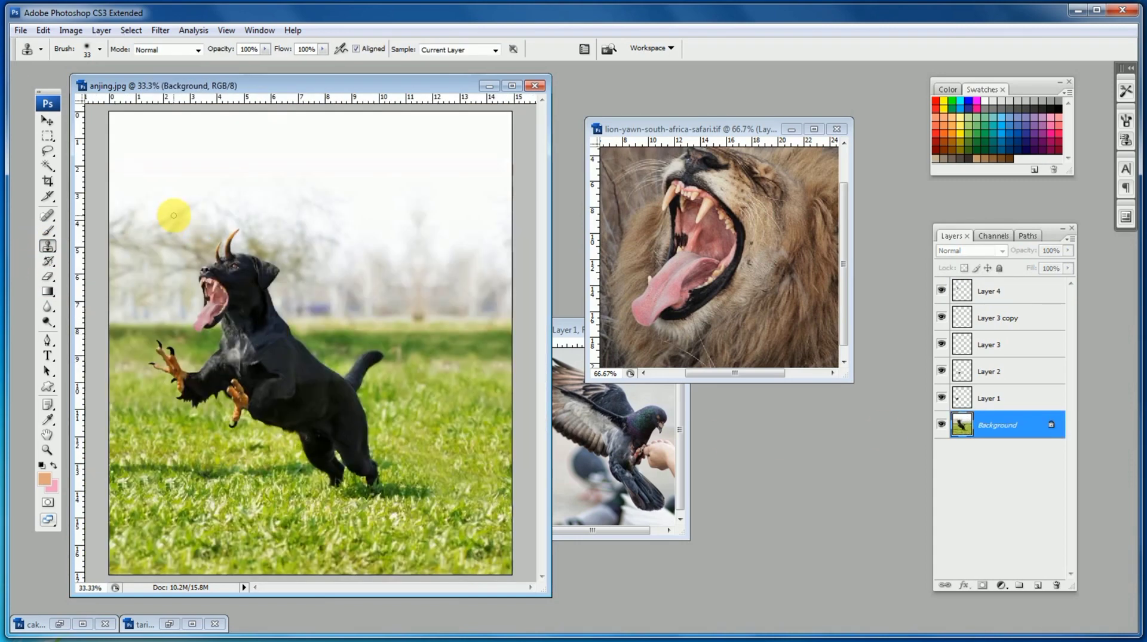
Step: Put the lion photo away, bring sayap.tif forward and hide its Background so only the cut-out wings show
{"action": "left_click", "coordinate": [791, 129]}
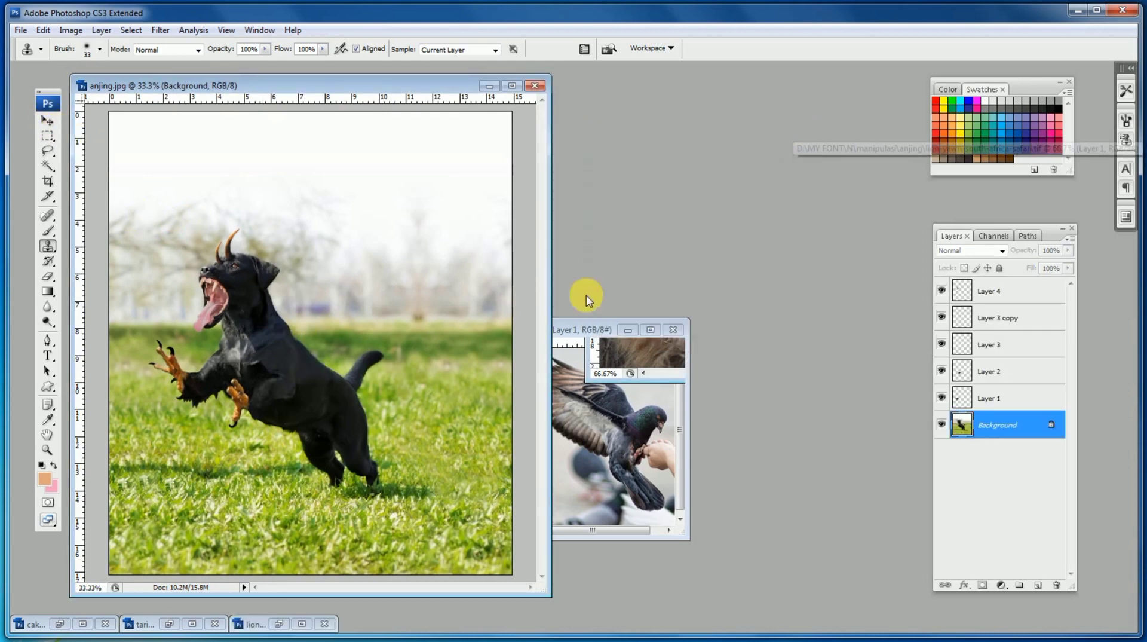
{"action": "left_click_drag", "start_coordinate": [581, 334], "coordinate": [659, 174]}
{"action": "left_click", "coordinate": [942, 313]}
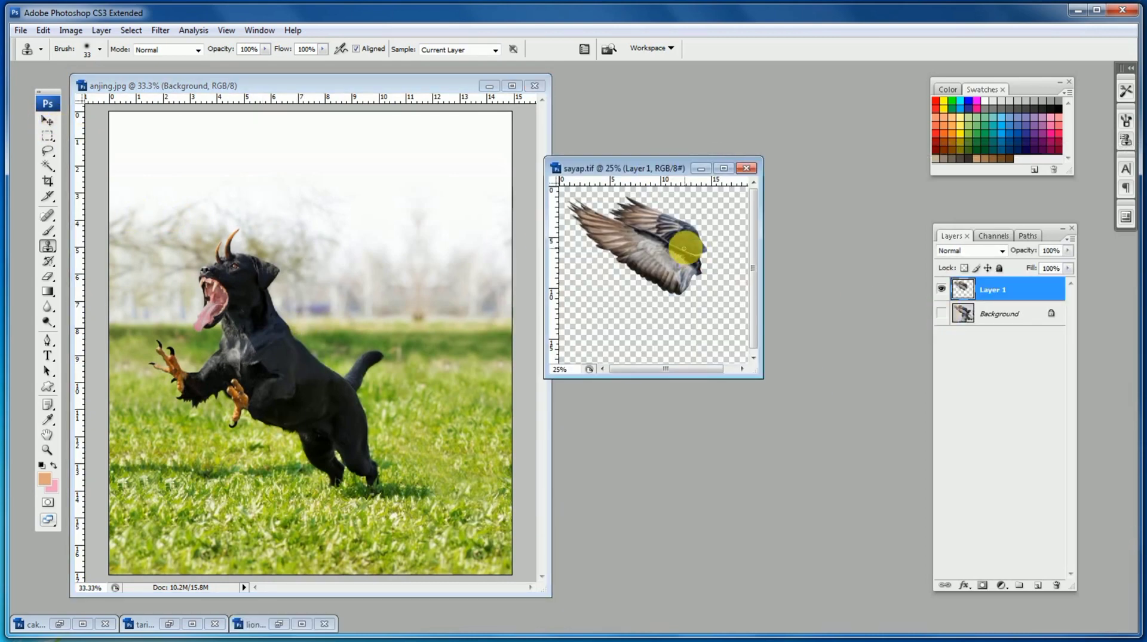
Step: Copy the wings from sayap.tif into anjing.jpg above the Background and flip them horizontally
{"action": "left_click", "coordinate": [53, 123]}
{"action": "left_click_drag", "start_coordinate": [675, 239], "coordinate": [680, 247]}
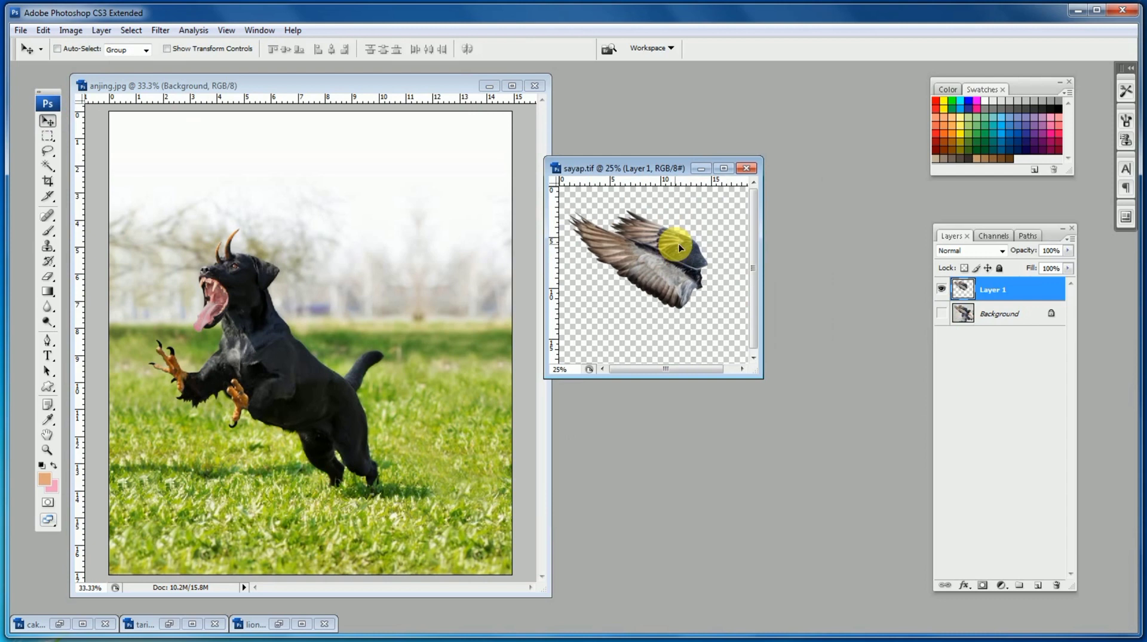
{"action": "key", "text": "ctrl+alt+z"}
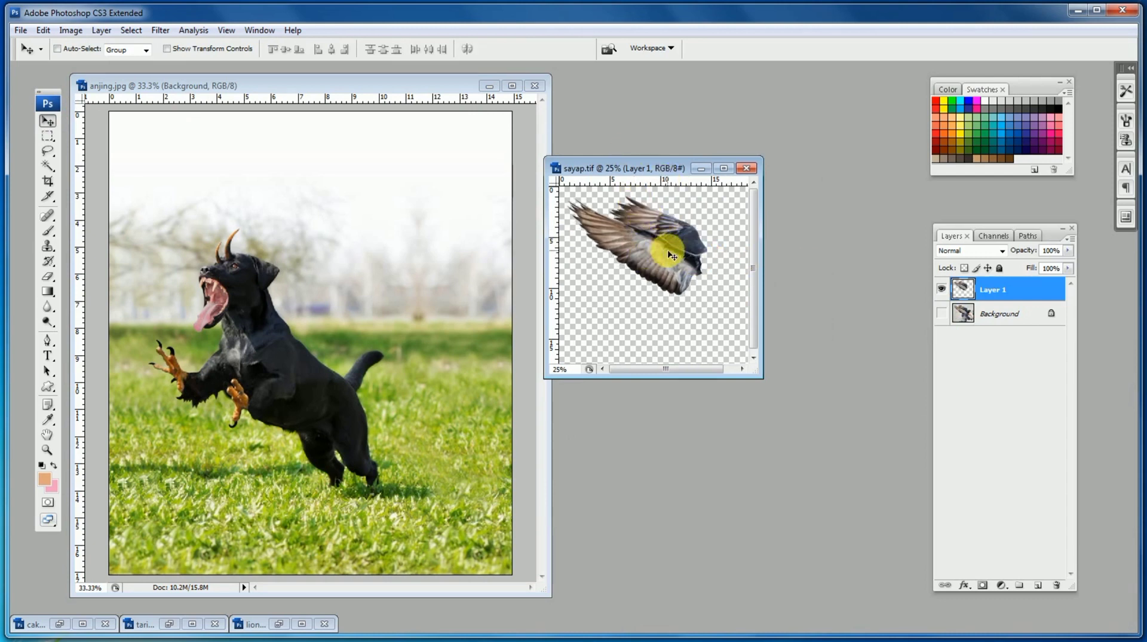
{"action": "left_click_drag", "start_coordinate": [672, 256], "coordinate": [379, 297]}
{"action": "left_click", "coordinate": [43, 30]}
{"action": "mouse_move", "coordinate": [90, 274]}
{"action": "left_click", "coordinate": [422, 257]}
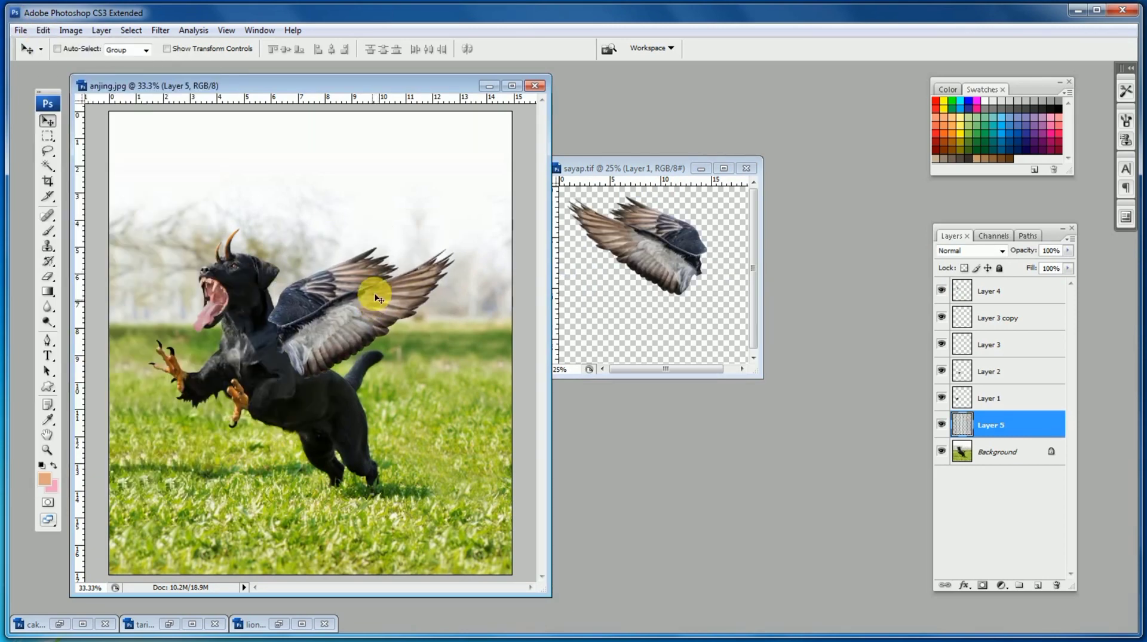
Step: Rotate the wings on Layer 5 upward and place them against the dog's back behind the neck
{"action": "key", "text": "ctrl+t"}
{"action": "left_click_drag", "start_coordinate": [457, 245], "coordinate": [513, 239]}
{"action": "left_click_drag", "start_coordinate": [439, 273], "coordinate": [338, 309]}
{"action": "key", "text": "Return"}
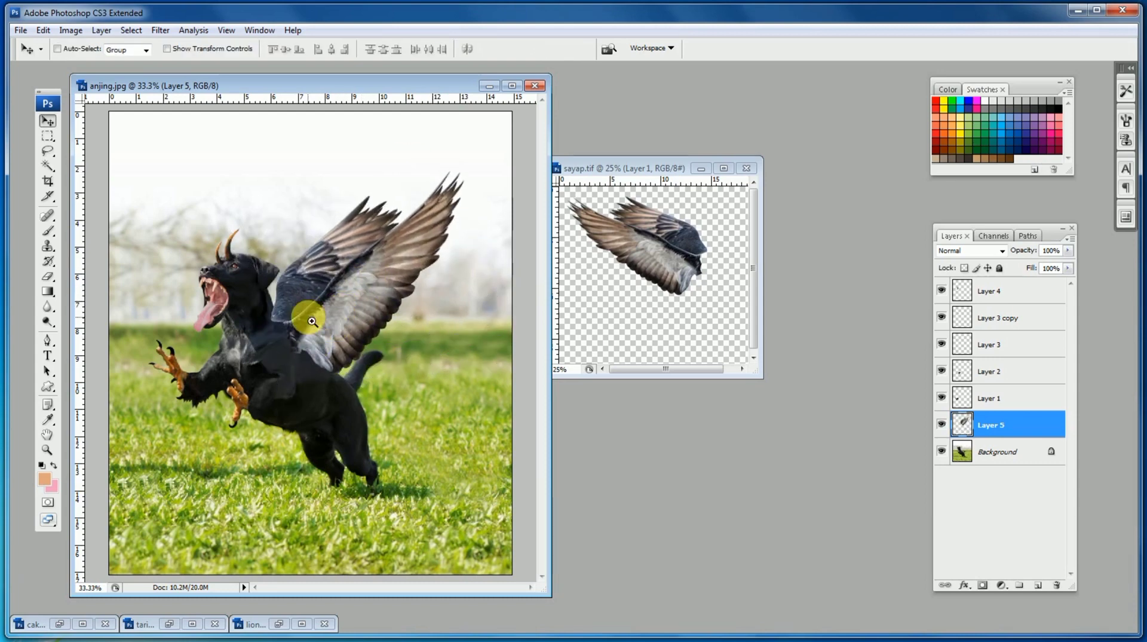
Step: Cut the far wing out of Layer 5 with the Lasso onto its own layer and move it up, clear of the near wing
{"action": "left_click", "coordinate": [312, 322]}
{"action": "left_click", "coordinate": [45, 153]}
{"action": "key", "text": "ctrl+plus"}
{"action": "left_click_drag", "start_coordinate": [276, 169], "coordinate": [374, 176]}
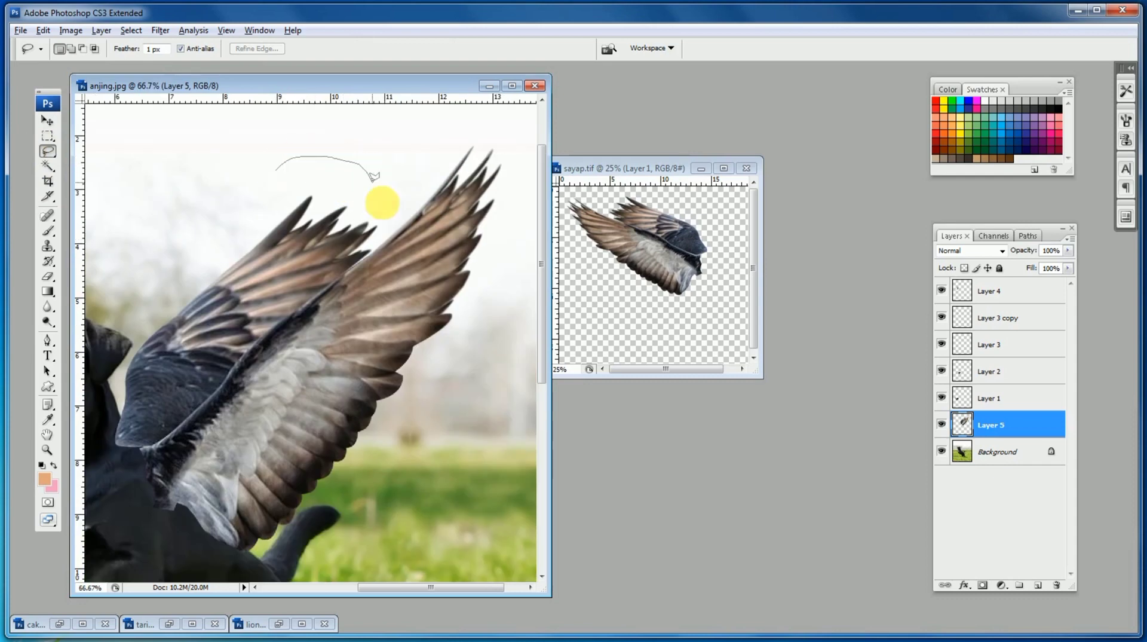
{"action": "left_click_drag", "start_coordinate": [375, 228], "coordinate": [319, 294]}
{"action": "mouse_move", "coordinate": [273, 325]}
{"action": "left_mouse_down"}
{"action": "mouse_move", "coordinate": [172, 430]}
{"action": "mouse_move", "coordinate": [115, 461]}
{"action": "mouse_move", "coordinate": [137, 187]}
{"action": "left_mouse_up"}
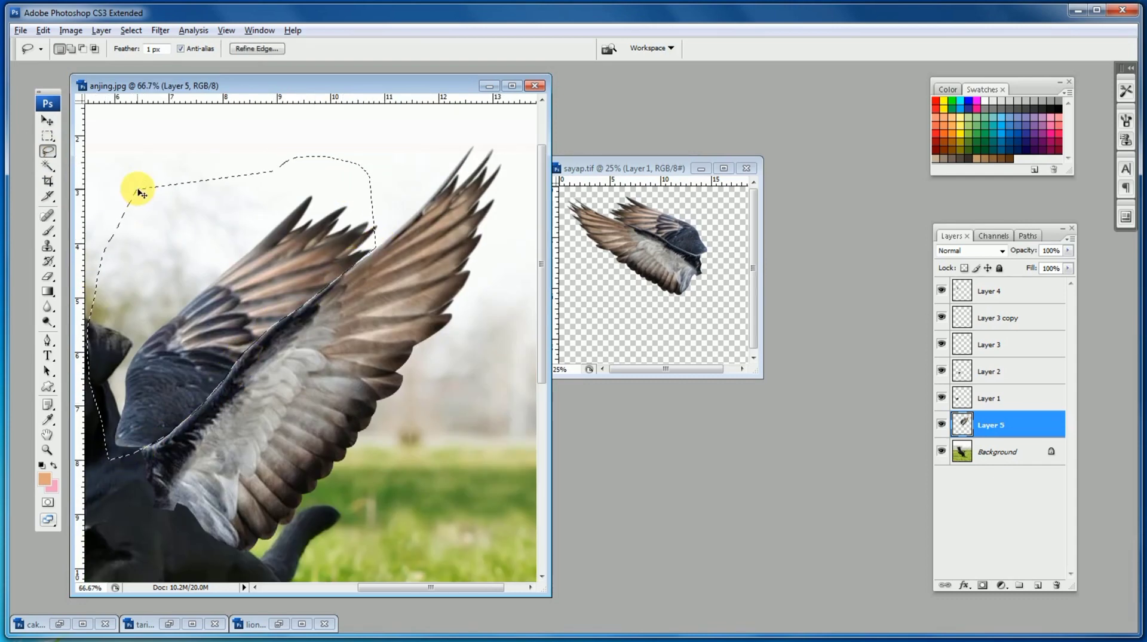
{"action": "key", "text": "Delete"}
{"action": "key", "text": "ctrl+minus"}
{"action": "left_click_drag", "start_coordinate": [361, 237], "coordinate": [378, 254]}
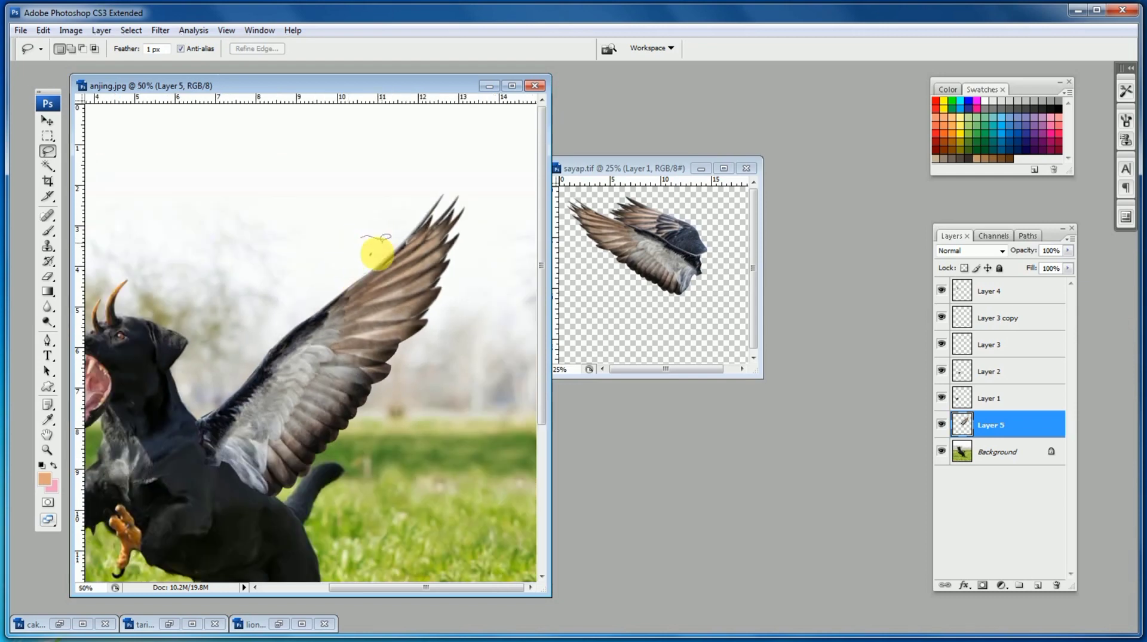
{"action": "left_click", "coordinate": [45, 122]}
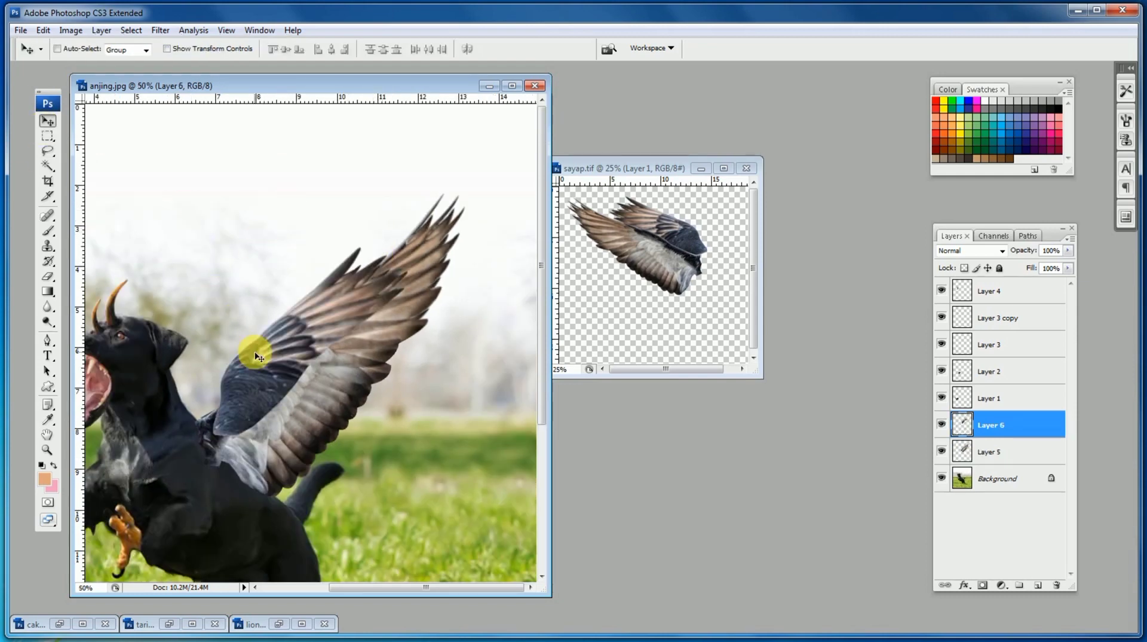
{"action": "left_click_drag", "start_coordinate": [256, 353], "coordinate": [231, 234]}
Step: Enlarge the anjing.jpg window, then slightly rotate and reposition the near wing on Layer 5 at the dog's shoulder
{"action": "left_click", "coordinate": [242, 459], "text": "ctrl"}
{"action": "left_click", "coordinate": [281, 295], "text": "ctrl"}
{"action": "left_click", "coordinate": [281, 295], "text": "alt"}
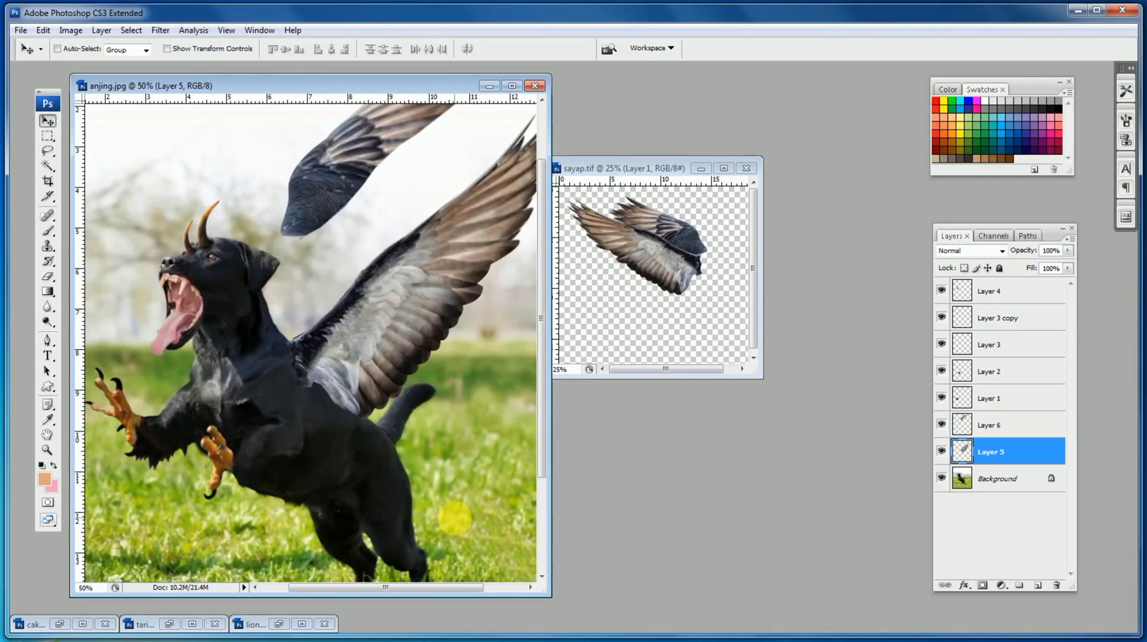
{"action": "left_click_drag", "start_coordinate": [547, 594], "coordinate": [725, 629]}
{"action": "key", "text": "ctrl+t"}
{"action": "left_click_drag", "start_coordinate": [647, 396], "coordinate": [650, 380]}
{"action": "left_click_drag", "start_coordinate": [510, 328], "coordinate": [495, 314]}
{"action": "key", "text": "Return"}
Step: Blend the base of the near wing on Layer 5 into the dog's body with the Eraser, 53 px at 48%, then 28 px at 100% opacity
{"action": "left_click", "coordinate": [408, 374], "text": "ctrl"}
{"action": "left_click", "coordinate": [406, 372], "text": "ctrl"}
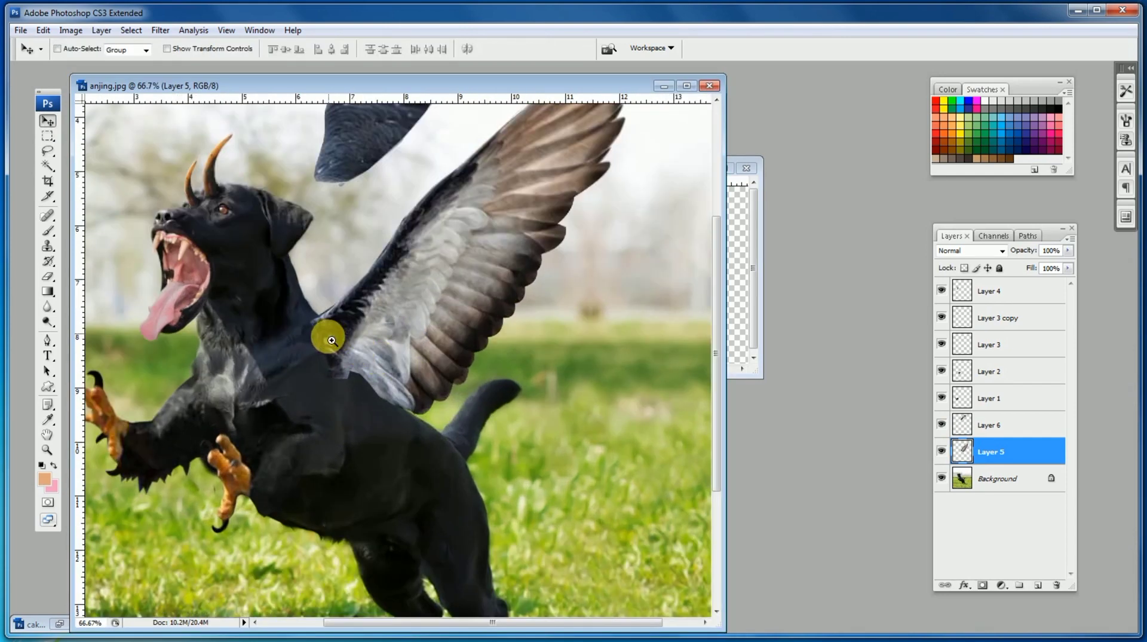
{"action": "left_click", "coordinate": [48, 276]}
{"action": "left_click", "coordinate": [87, 49]}
{"action": "mouse_move", "coordinate": [364, 345]}
{"action": "left_mouse_down"}
{"action": "mouse_move", "coordinate": [414, 428]}
{"action": "mouse_move", "coordinate": [448, 451]}
{"action": "mouse_move", "coordinate": [405, 419]}
{"action": "mouse_move", "coordinate": [418, 423]}
{"action": "left_mouse_up"}
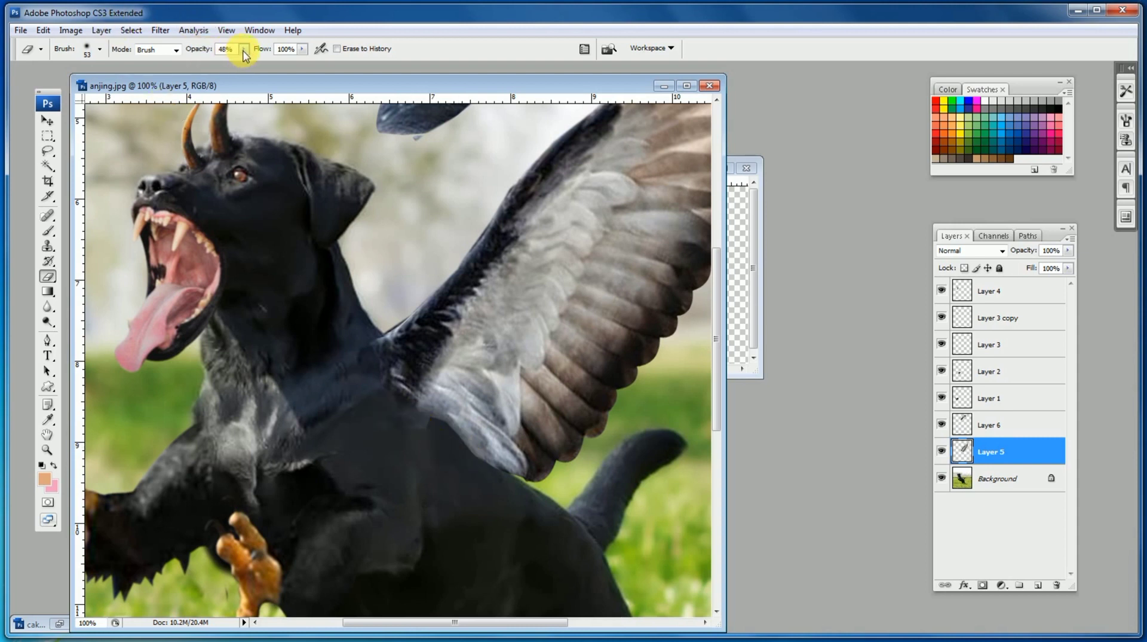
{"action": "left_click", "coordinate": [99, 49]}
{"action": "left_click", "coordinate": [399, 408]}
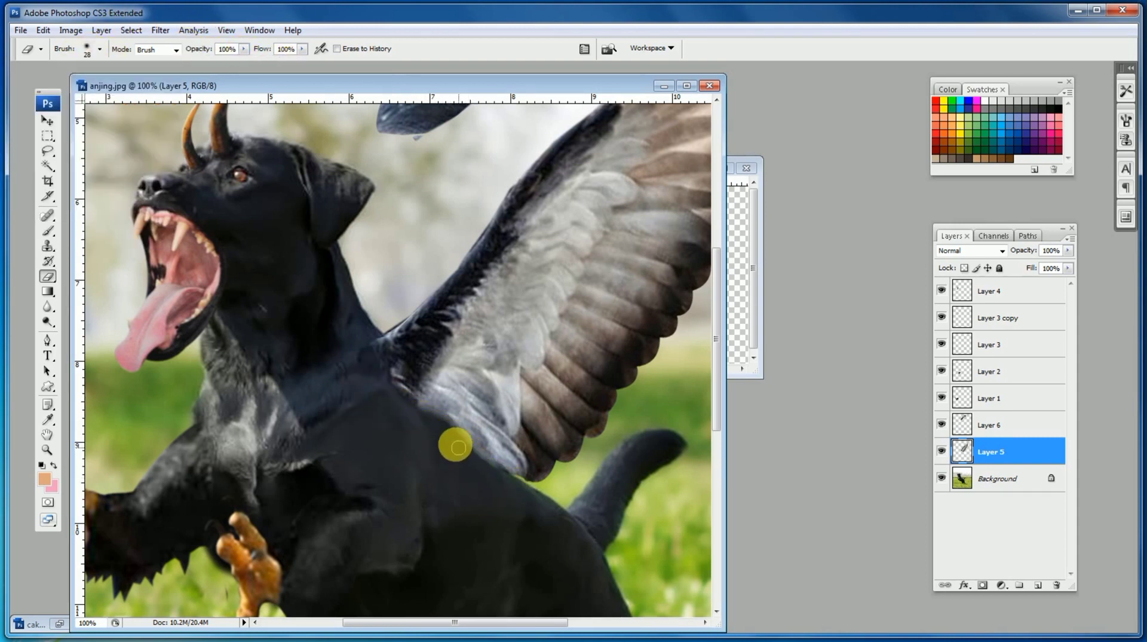
Step: Touch up the near wing's shoulder joint on Layer 5 with a 47 px Clone Stamp and nudge the wing slightly
{"action": "left_click", "coordinate": [47, 122]}
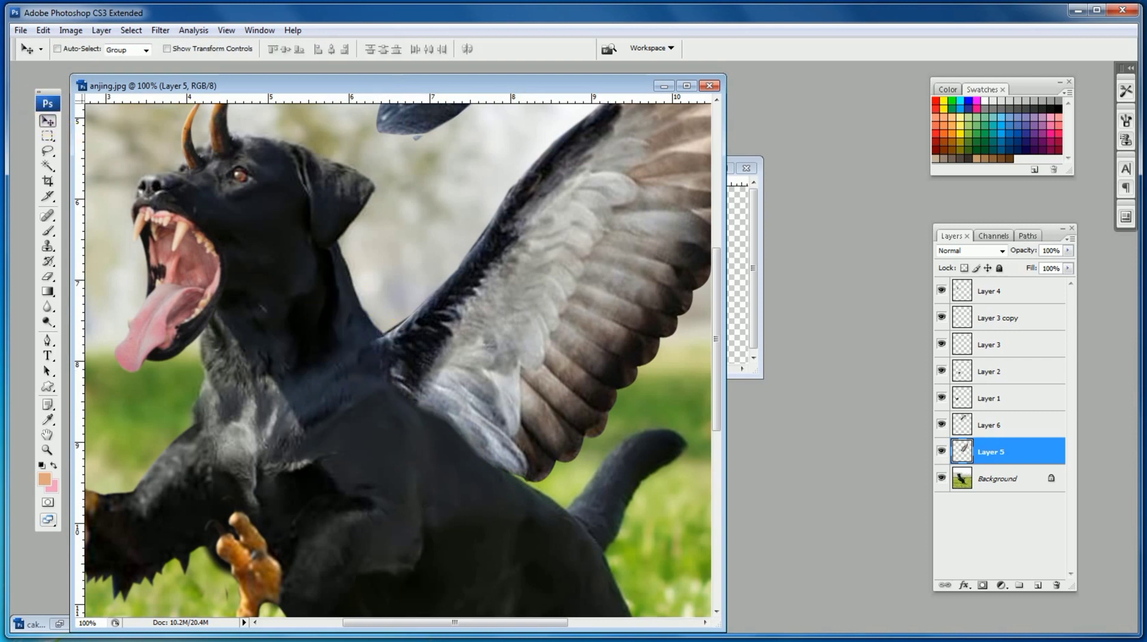
{"action": "left_click", "coordinate": [48, 246]}
{"action": "left_click", "coordinate": [87, 48]}
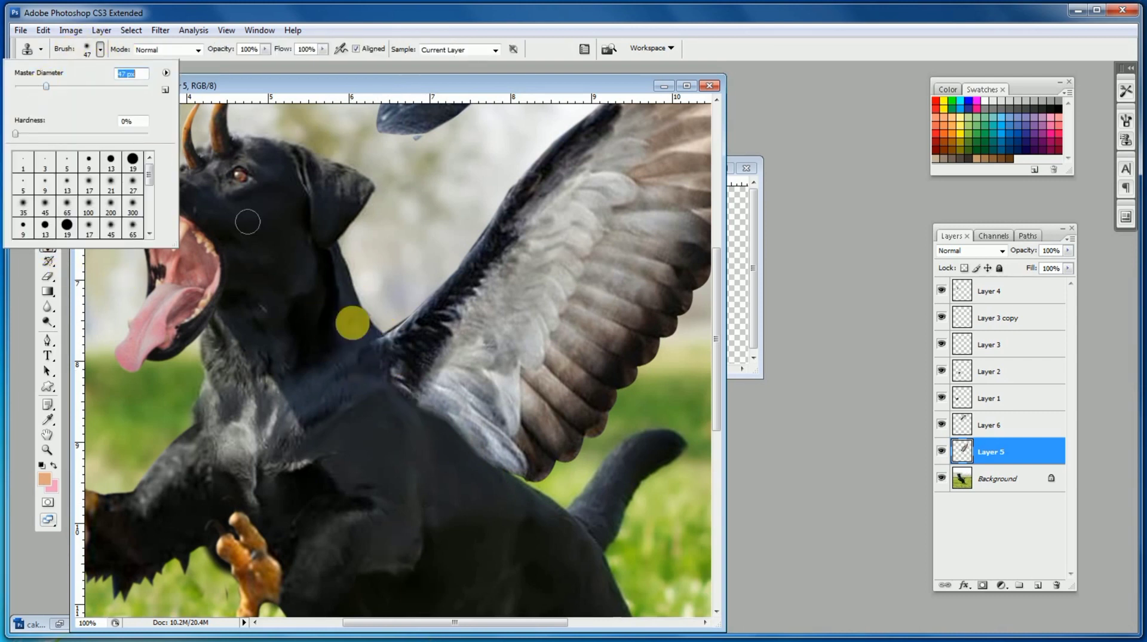
{"action": "left_click", "coordinate": [401, 338]}
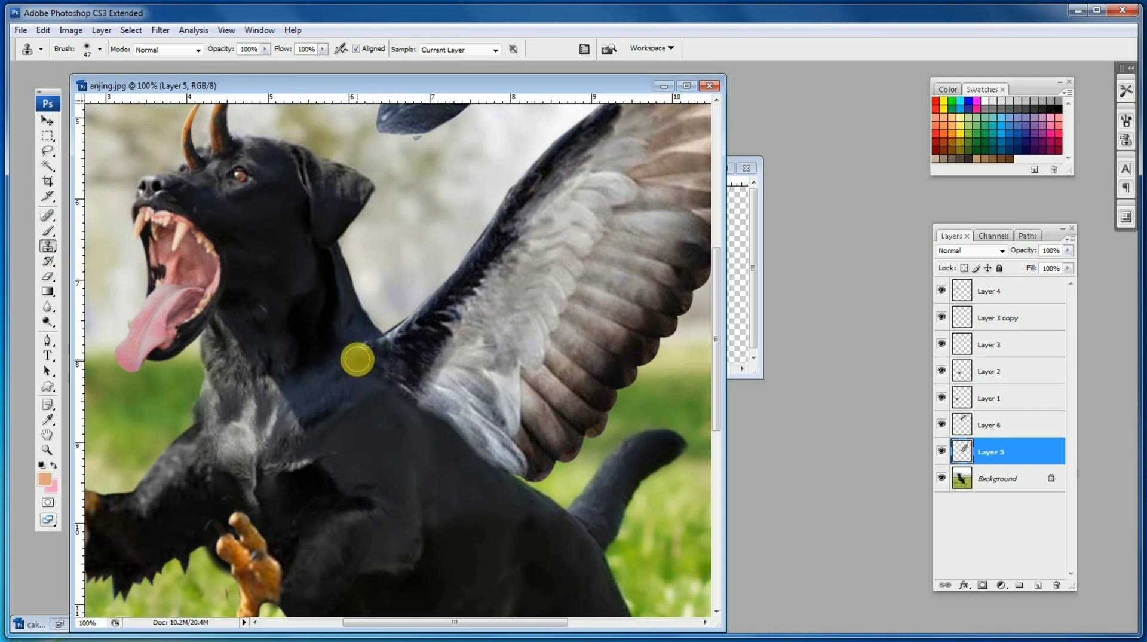
{"action": "left_click", "coordinate": [48, 121]}
{"action": "left_click_drag", "start_coordinate": [425, 343], "coordinate": [423, 341]}
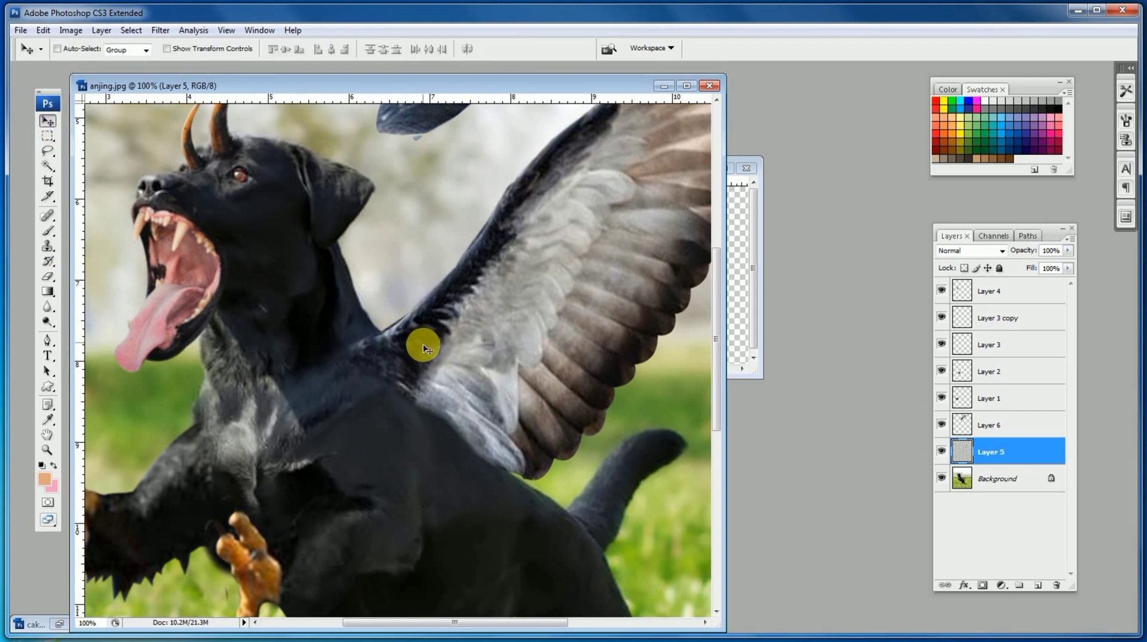
Step: Trim the leading edge of the near wing on Layer 5 beside the dog's neck using Lasso selections
{"action": "key", "text": "ctrl+minus"}
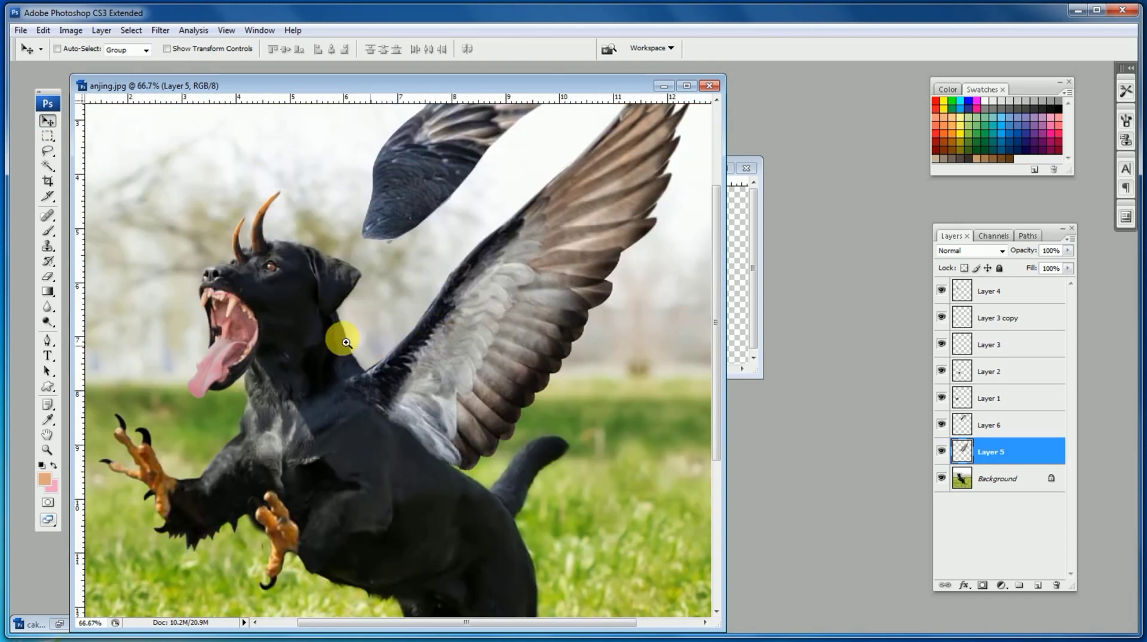
{"action": "key", "text": "ctrl+plus"}
{"action": "key", "text": "l"}
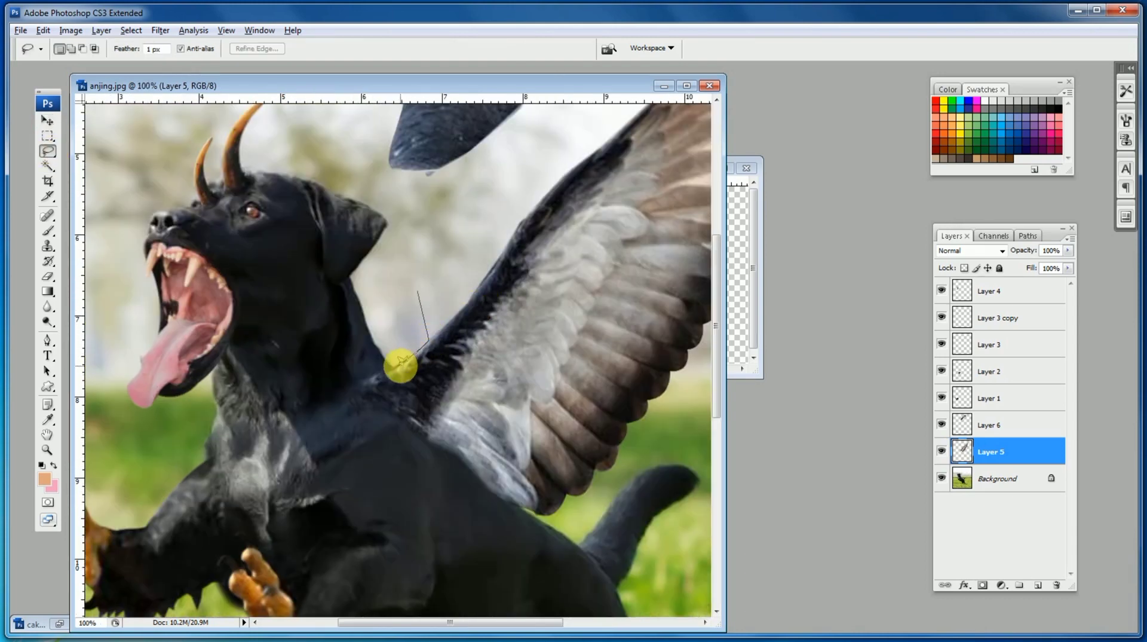
{"action": "key", "text": "ctrl+d"}
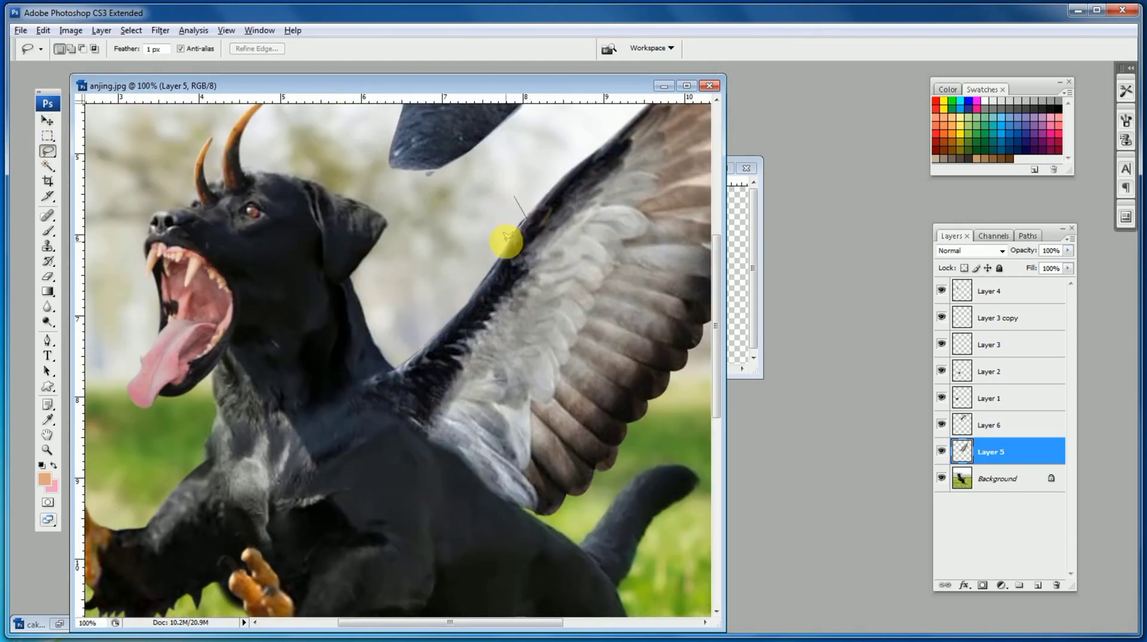
{"action": "left_click_drag", "start_coordinate": [400, 366], "coordinate": [398, 229]}
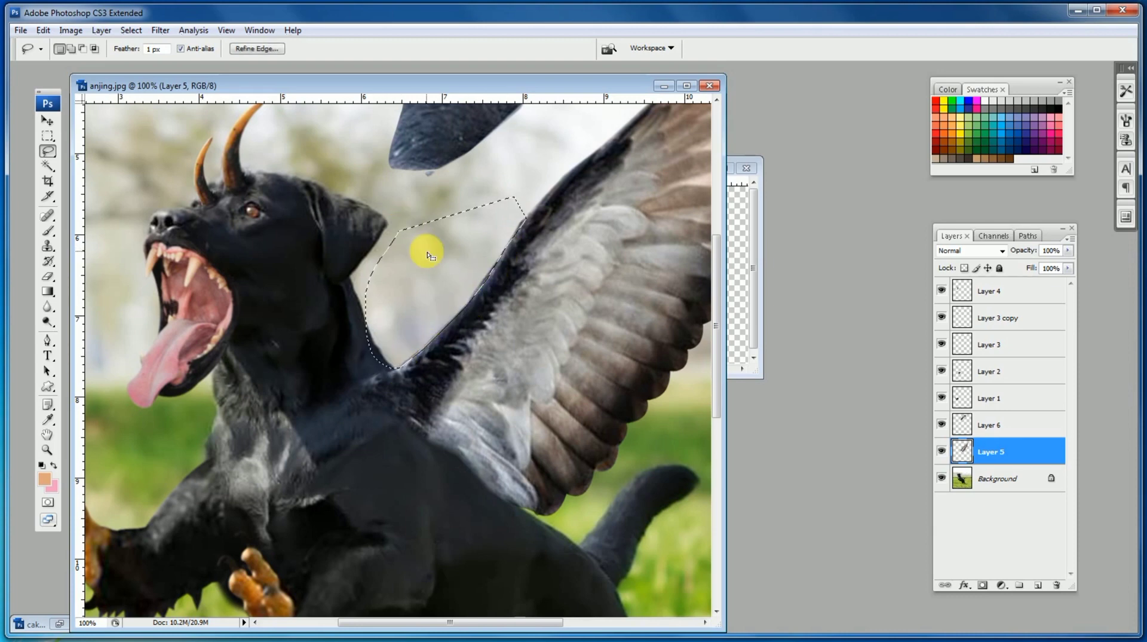
{"action": "key", "text": "ctrl+d"}
Step: Move Layer 6 below Layer 5, then place and rotate the far wing behind the near wing at the dog's back
{"action": "key", "text": "ctrl+minus"}
{"action": "key", "text": "ctrl+minus"}
{"action": "left_click", "coordinate": [48, 121]}
{"action": "left_click", "coordinate": [377, 278], "text": "ctrl"}
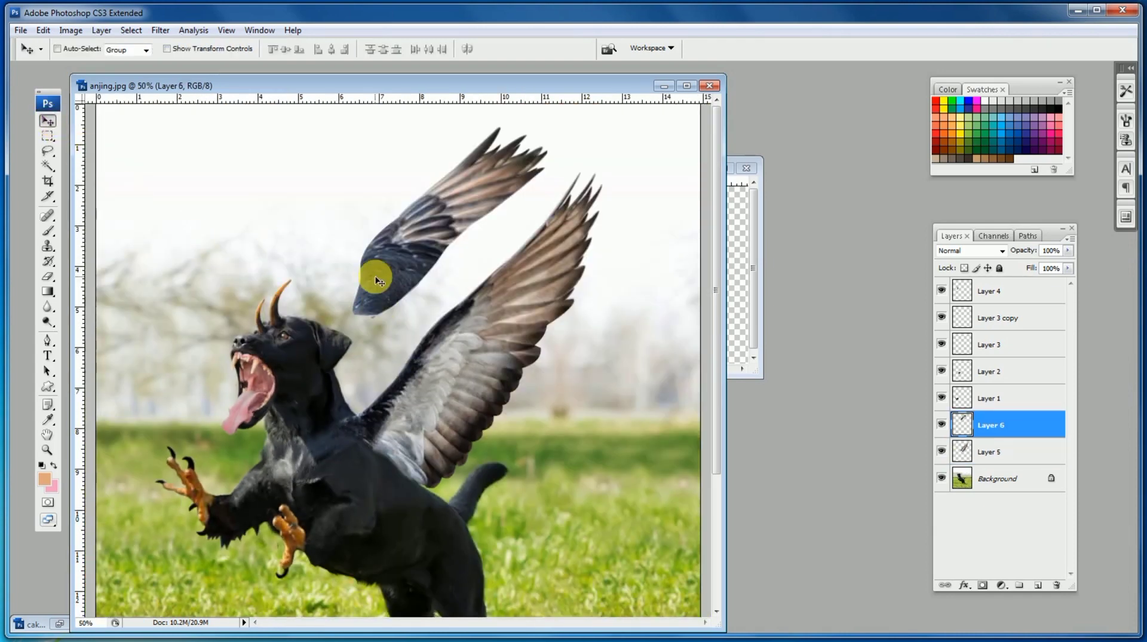
{"action": "left_click_drag", "start_coordinate": [377, 278], "coordinate": [382, 294]}
{"action": "left_click_drag", "start_coordinate": [1000, 438], "coordinate": [995, 464]}
{"action": "left_click_drag", "start_coordinate": [431, 242], "coordinate": [410, 328]}
{"action": "key", "text": "ctrl+t"}
{"action": "left_click_drag", "start_coordinate": [593, 306], "coordinate": [568, 263]}
{"action": "key", "text": "Return"}
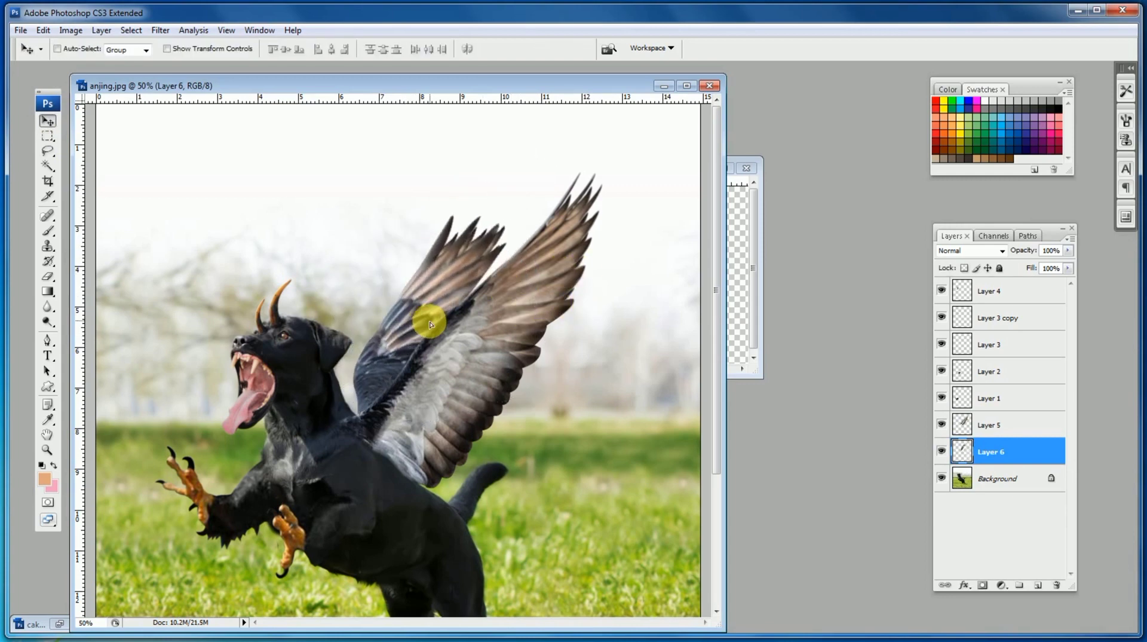
Step: Darken the far wing on Layer 6 with Curves, mapping input 132 to output 107
{"action": "key", "text": "ctrl+m"}
{"action": "left_click_drag", "start_coordinate": [940, 274], "coordinate": [943, 299]}
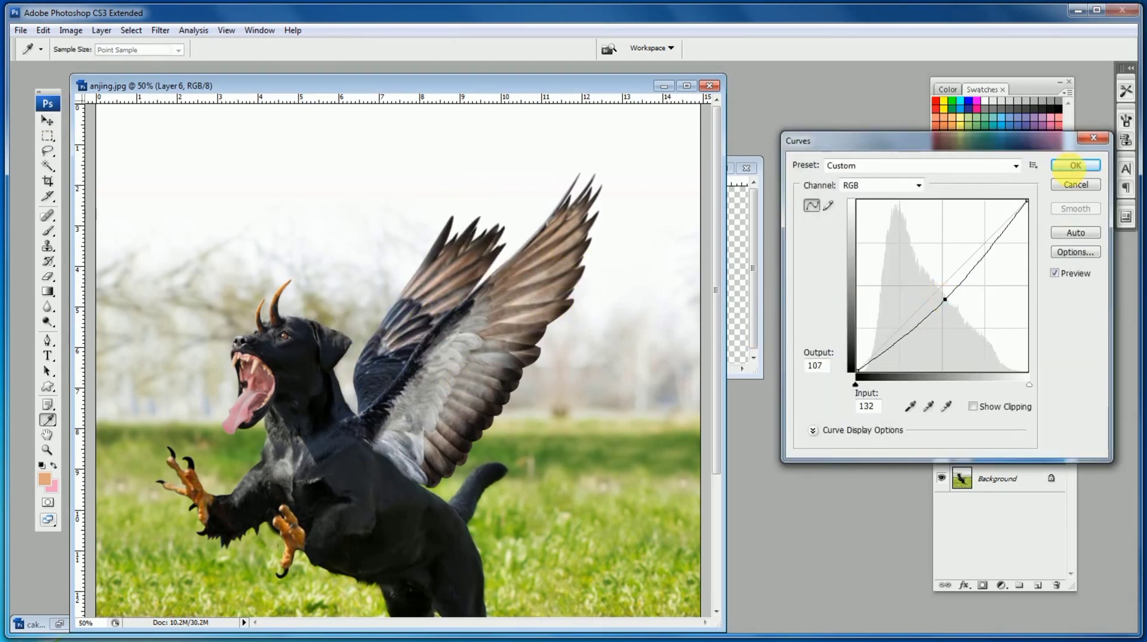
{"action": "left_click", "coordinate": [1075, 159]}
Step: Select the tip of the far wing on Layer 6 with the Lasso and feather the selection by 30 pixels
{"action": "left_click", "coordinate": [444, 325], "text": "alt"}
{"action": "left_click", "coordinate": [48, 150]}
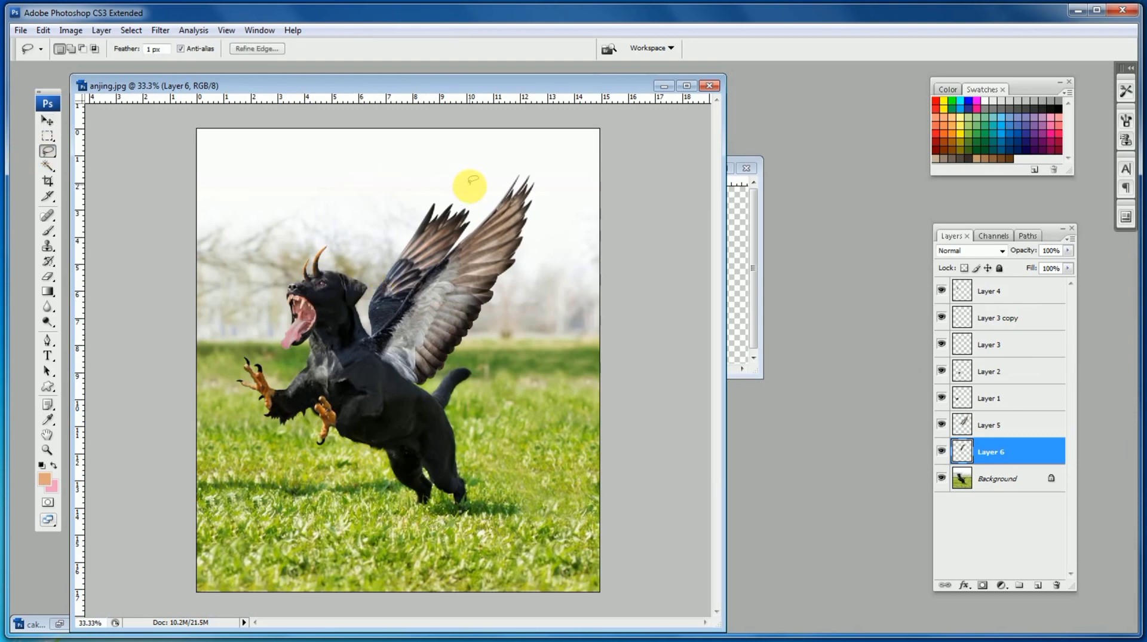
{"action": "left_click", "coordinate": [477, 287], "text": "ctrl"}
{"action": "mouse_move", "coordinate": [408, 206]}
{"action": "left_mouse_down"}
{"action": "mouse_move", "coordinate": [454, 353]}
{"action": "mouse_move", "coordinate": [388, 200]}
{"action": "left_mouse_up"}
{"action": "key", "text": "ctrl+alt+d"}
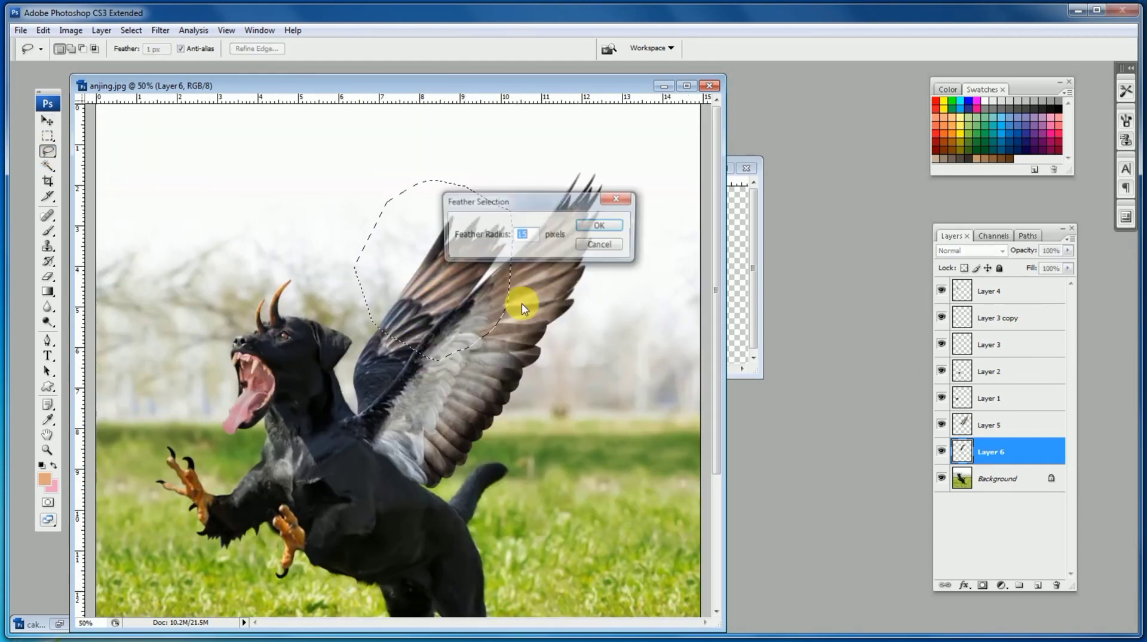
{"action": "type", "text": "30"}
{"action": "left_click", "coordinate": [600, 226]}
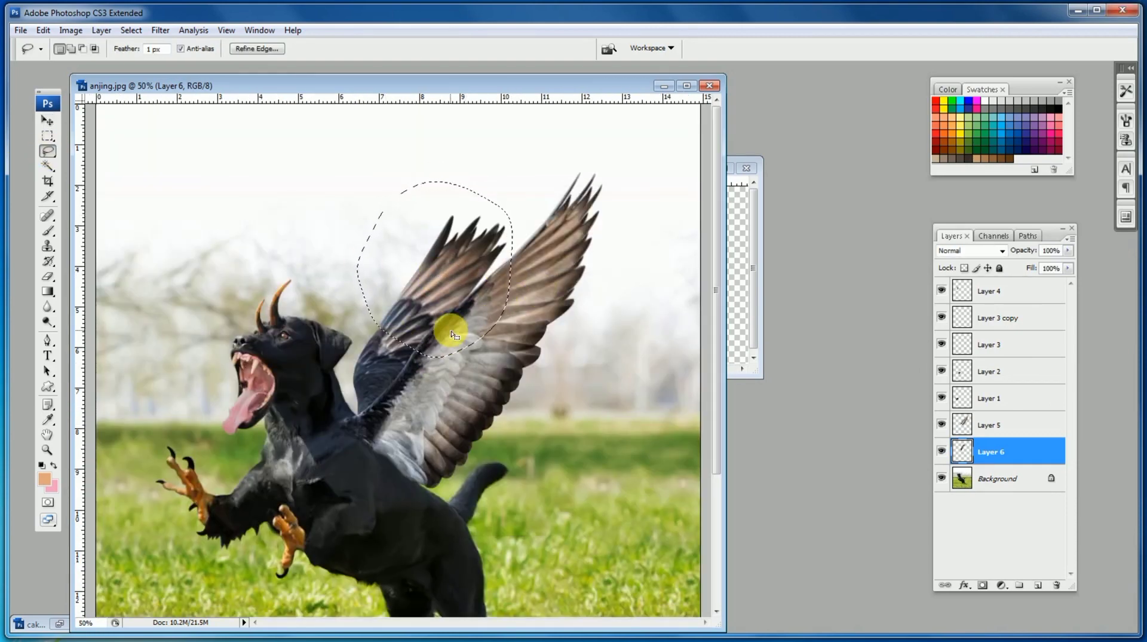
Step: Apply a slight Gaussian Blur to the selected tip of the far wing on Layer 6 and clear the selection
{"action": "left_click", "coordinate": [161, 30]}
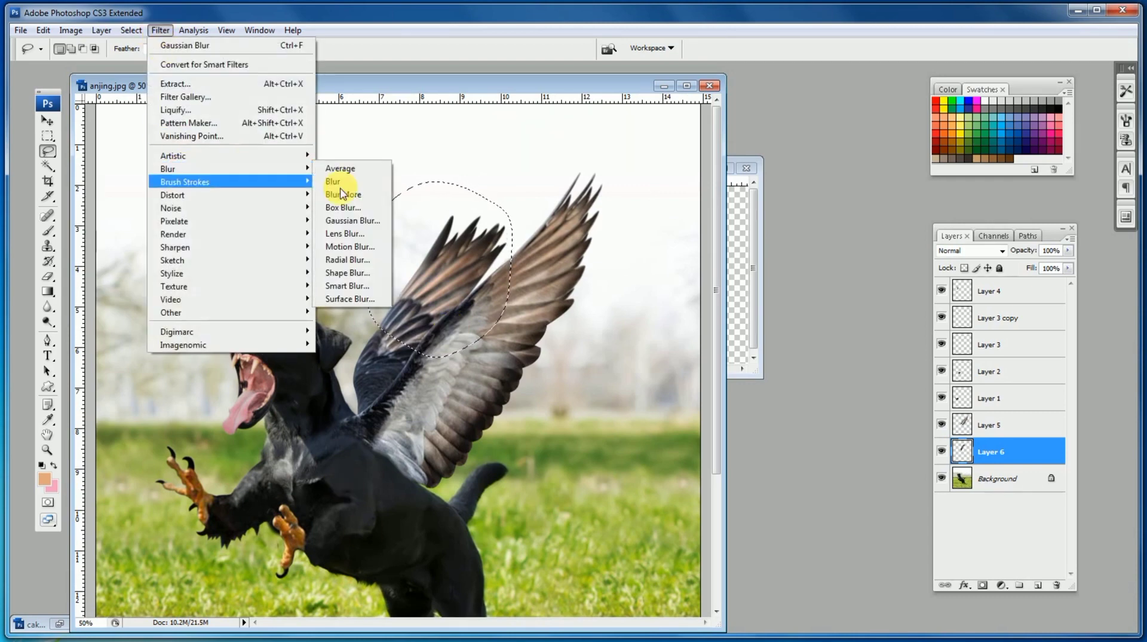
{"action": "left_click", "coordinate": [333, 185]}
{"action": "left_click_drag", "start_coordinate": [632, 378], "coordinate": [639, 379]}
{"action": "left_click", "coordinate": [797, 194]}
{"action": "left_click", "coordinate": [592, 127]}
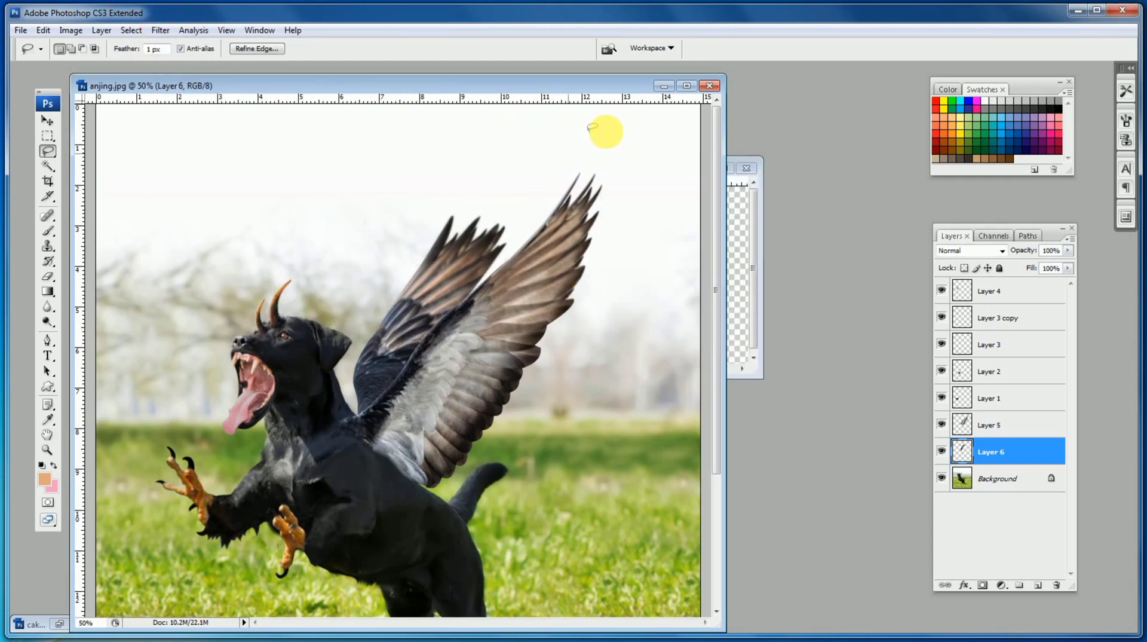
Step: Select the tip of the near wing with the Lasso, make Layer 5 active and feather the selection
{"action": "key", "text": "ctrl+z"}
{"action": "left_click", "coordinate": [989, 424]}
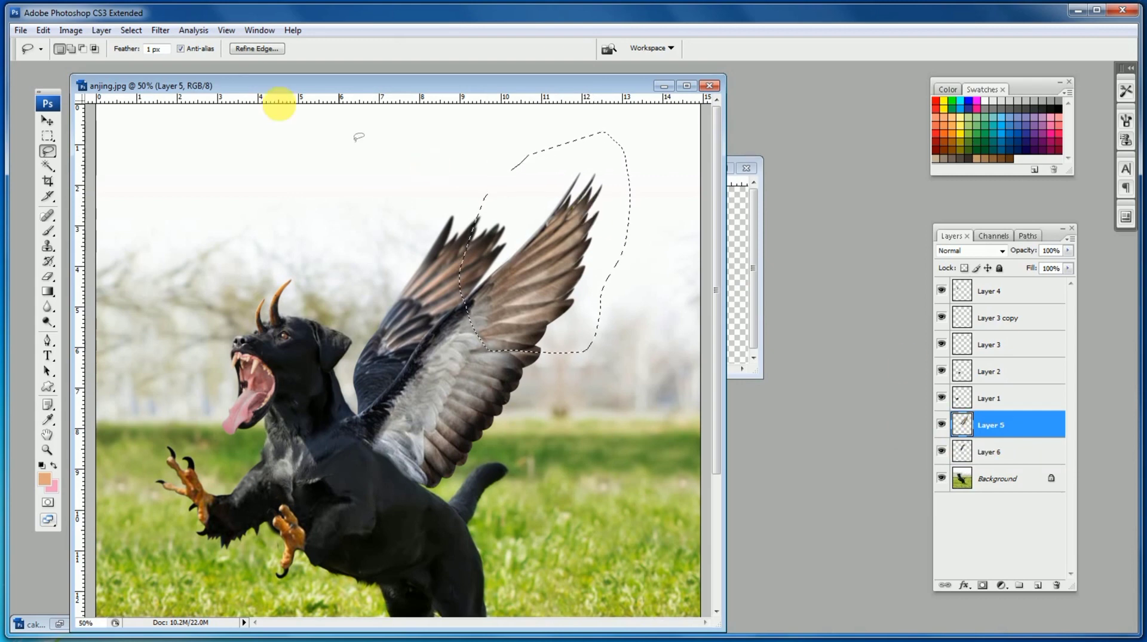
{"action": "left_click", "coordinate": [131, 30]}
{"action": "mouse_move", "coordinate": [179, 182]}
{"action": "left_click", "coordinate": [280, 234]}
{"action": "left_click", "coordinate": [604, 226]}
Step: Apply the same Gaussian Blur to the selected near wing tip on Layer 5 and clear the selection
{"action": "left_click", "coordinate": [160, 30]}
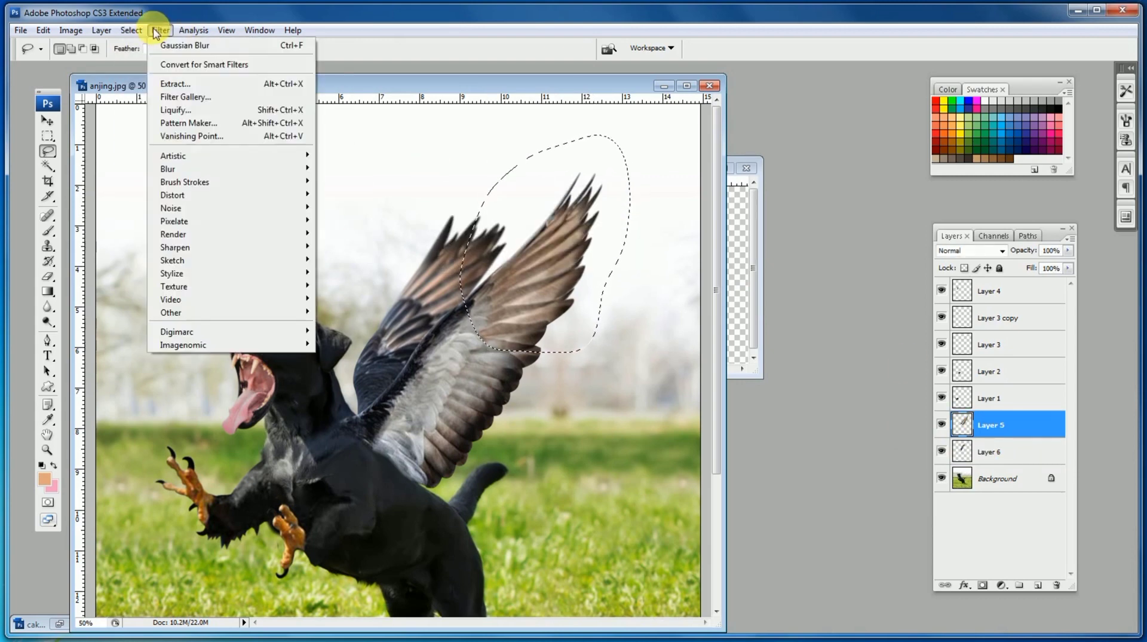
{"action": "mouse_move", "coordinate": [315, 179]}
{"action": "left_click", "coordinate": [352, 231]}
{"action": "left_click", "coordinate": [798, 192]}
{"action": "left_click", "coordinate": [402, 302]}
Step: Make Layer 6 active and nudge the far wing slightly to the left
{"action": "key", "text": "ctrl+minus"}
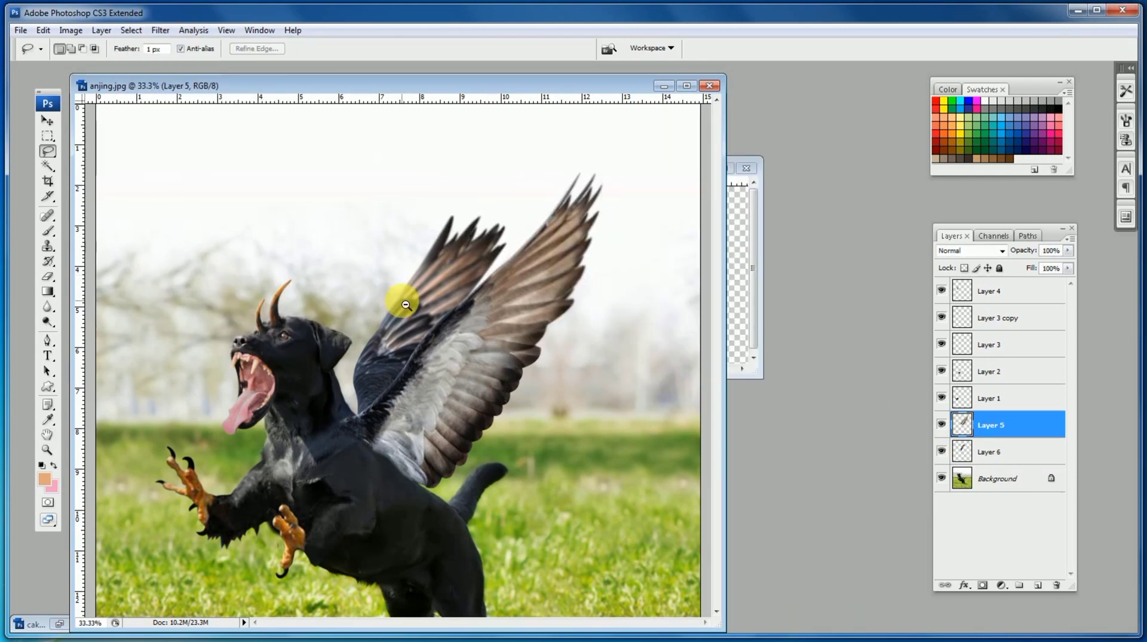
{"action": "left_click", "coordinate": [42, 121]}
{"action": "left_click", "coordinate": [388, 293], "text": "ctrl"}
{"action": "key", "text": "Left"}
{"action": "key", "text": "Left"}
{"action": "key", "text": "Left"}
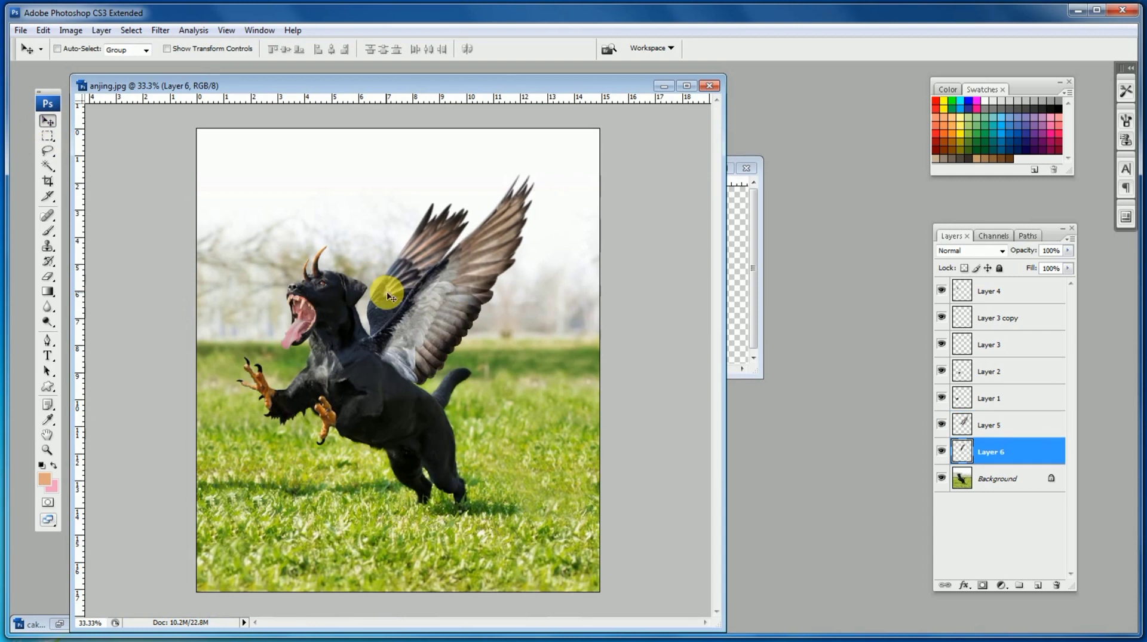
Step: Rotate the far wing on Layer 6 clockwise by about 4.5° with Free Transform
{"action": "key", "text": "ctrl+t"}
{"action": "left_click_drag", "start_coordinate": [507, 156], "coordinate": [518, 161]}
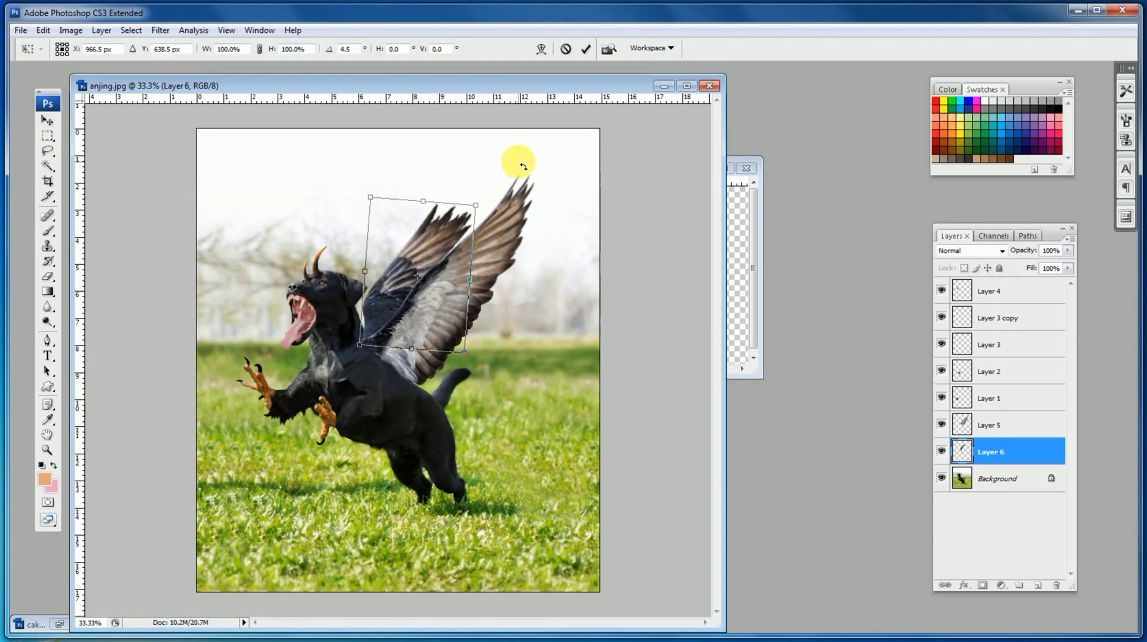
{"action": "key", "text": "Return"}
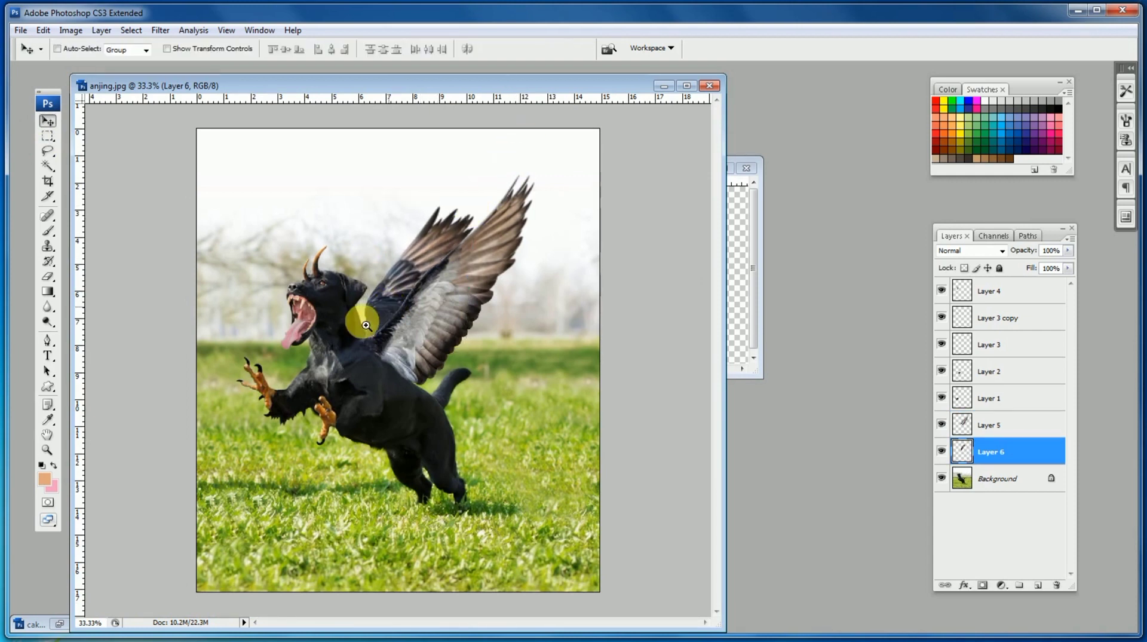
Step: Lower the fill of Layer 6 to 47% and select the area where the far wing meets the dog's neck with the Lasso
{"action": "left_click_drag", "start_coordinate": [366, 325], "coordinate": [394, 367]}
{"action": "left_click_drag", "start_coordinate": [1069, 269], "coordinate": [292, 159]}
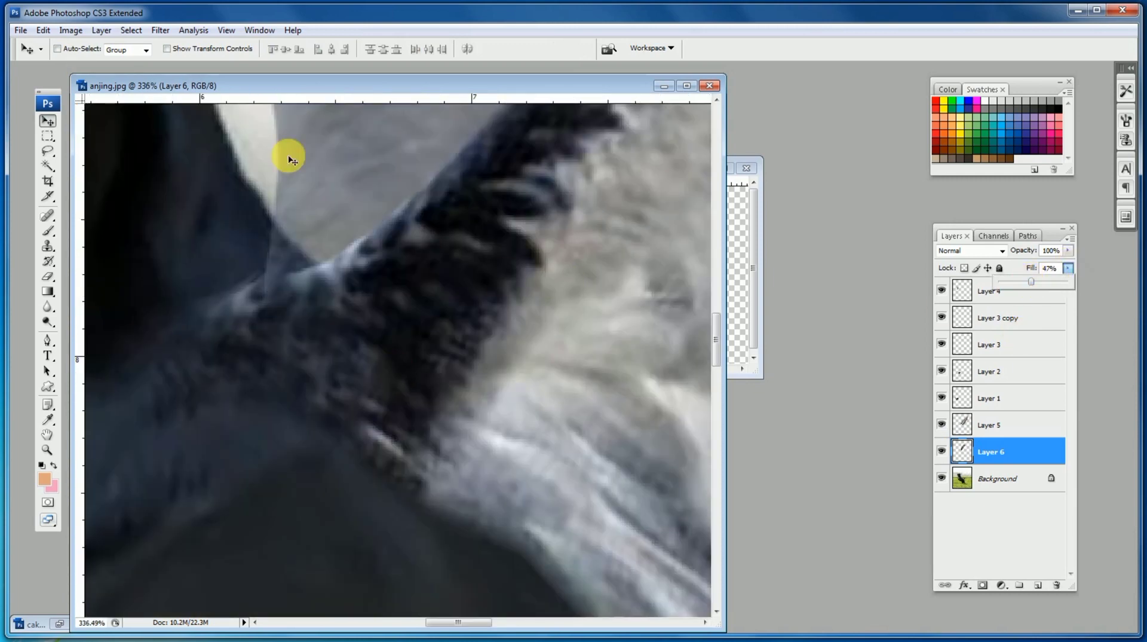
{"action": "left_click", "coordinate": [43, 154]}
{"action": "mouse_move", "coordinate": [264, 217]}
{"action": "left_mouse_down"}
{"action": "mouse_move", "coordinate": [285, 225]}
{"action": "mouse_move", "coordinate": [330, 307]}
{"action": "mouse_move", "coordinate": [199, 249]}
{"action": "left_mouse_up"}
Step: Set the fill of Layer 6 back to 100%
{"action": "key", "text": "ctrl+minus"}
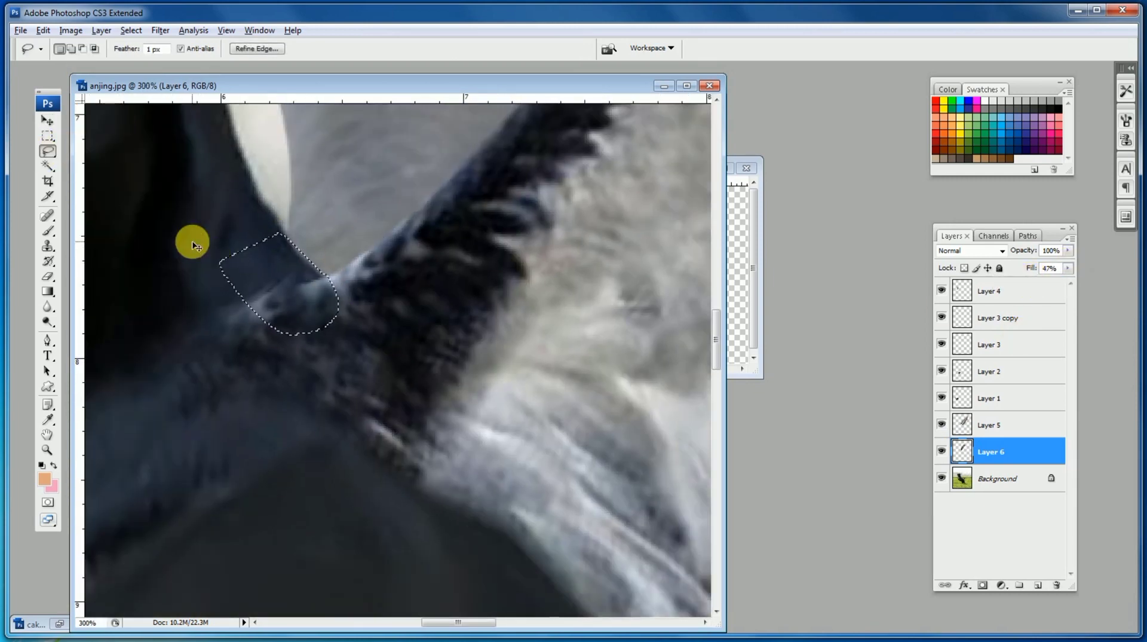
{"action": "key", "text": "ctrl+minus"}
{"action": "key", "text": "ctrl+minus"}
{"action": "key", "text": "ctrl+minus"}
{"action": "key", "text": "ctrl+minus"}
{"action": "key", "text": "ctrl+minus"}
{"action": "left_click_drag", "start_coordinate": [1068, 268], "coordinate": [1083, 286]}
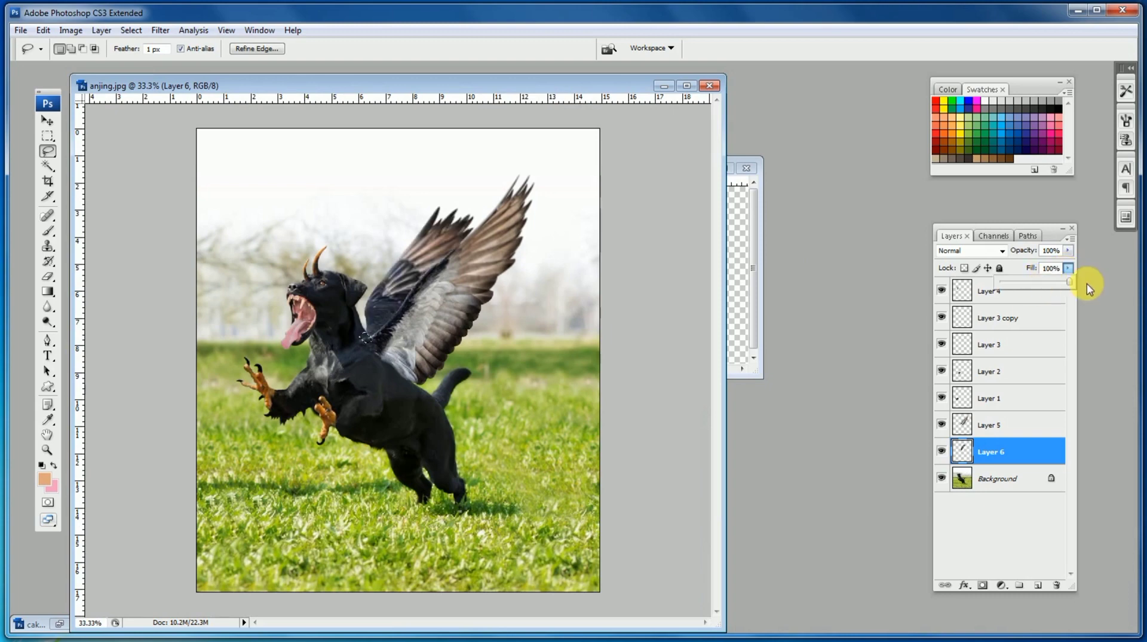
Step: Minimize the sayap.tif document and widen the anjing.jpg document window
{"action": "key", "text": "v"}
{"action": "left_click", "coordinate": [329, 355], "text": "ctrl"}
{"action": "left_click", "coordinate": [738, 293]}
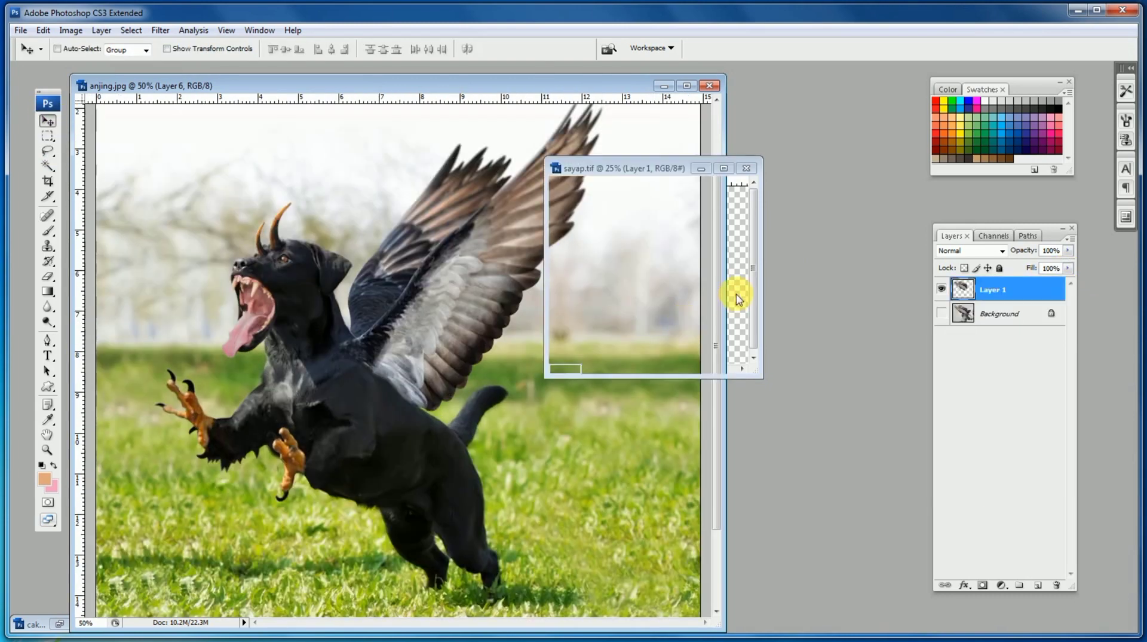
{"action": "left_click", "coordinate": [701, 169]}
{"action": "left_click_drag", "start_coordinate": [726, 250], "coordinate": [954, 299]}
Step: Darken the far wing on Layer 6 with a Curves adjustment, using input 139 and output 114 on the RGB channel
{"action": "key", "text": "ctrl+minus"}
{"action": "key", "text": "ctrl+m"}
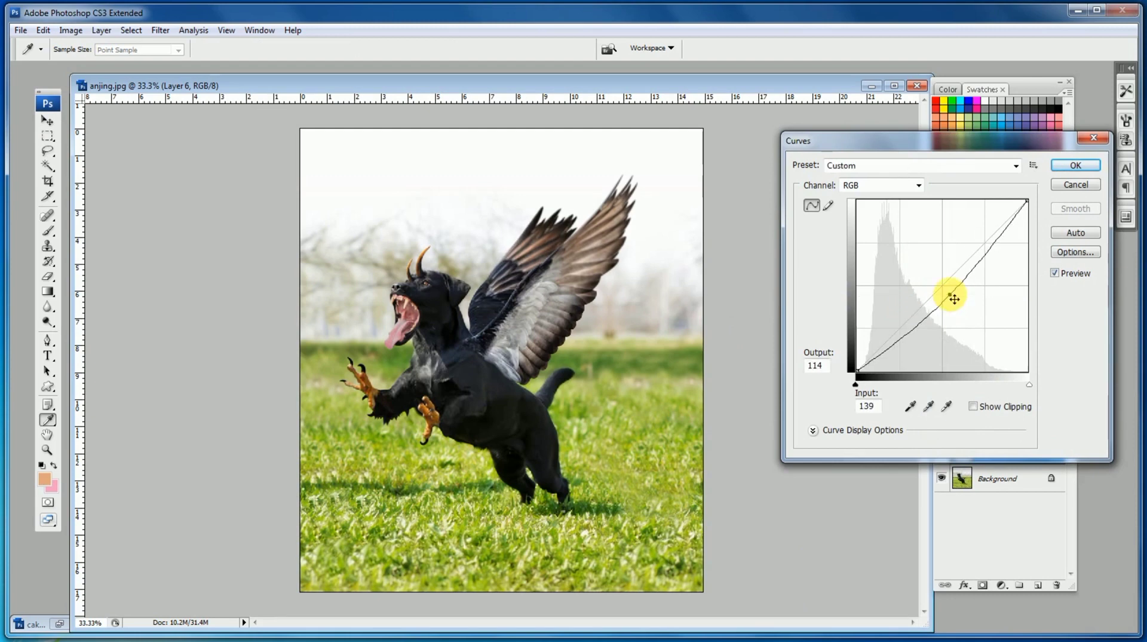
{"action": "left_click", "coordinate": [1074, 169]}
{"action": "key", "text": "v"}
{"action": "key", "text": "ctrl+plus"}
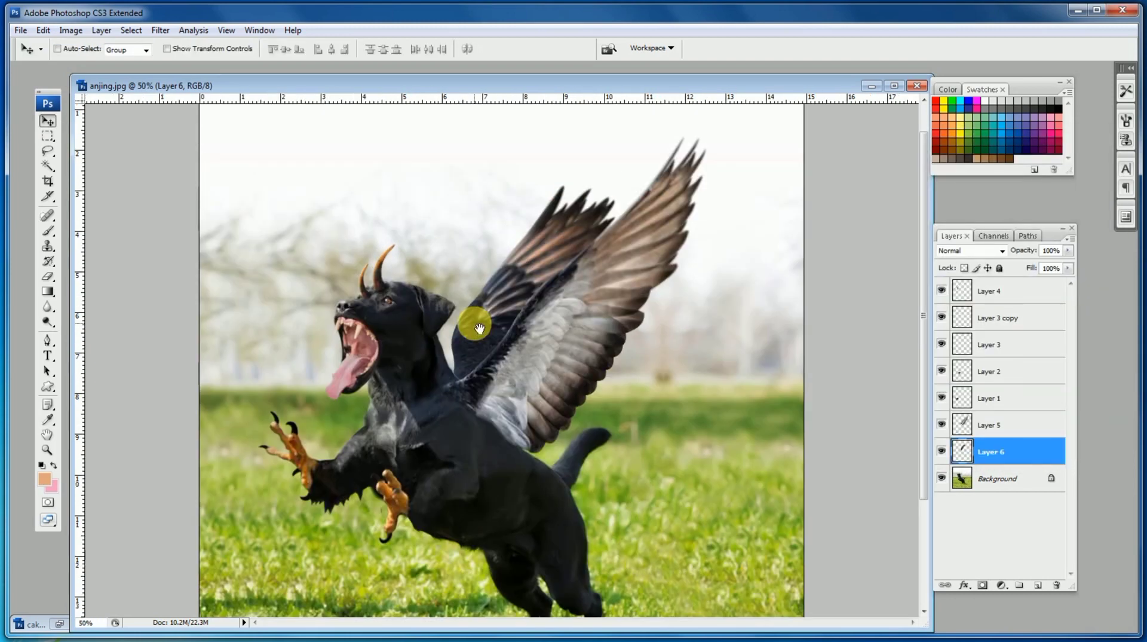